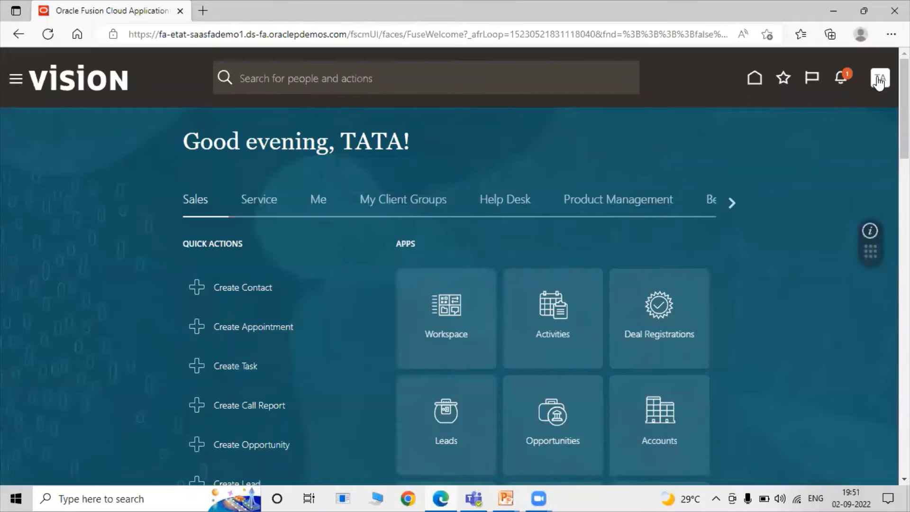
- From Setup and Maintenance's Manage Implementation Projects, open the TATA Implementation Project
{"action": "left_click", "coordinate": [879, 82]}
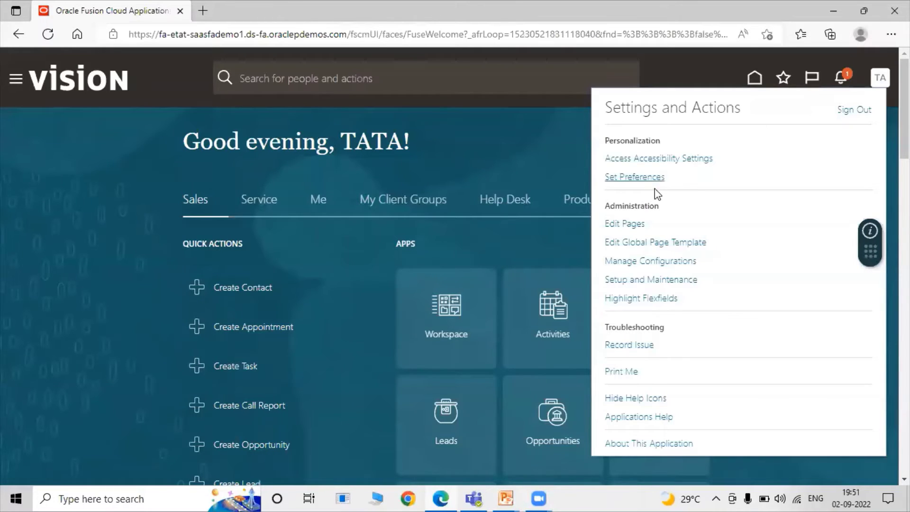
{"action": "left_click", "coordinate": [657, 283]}
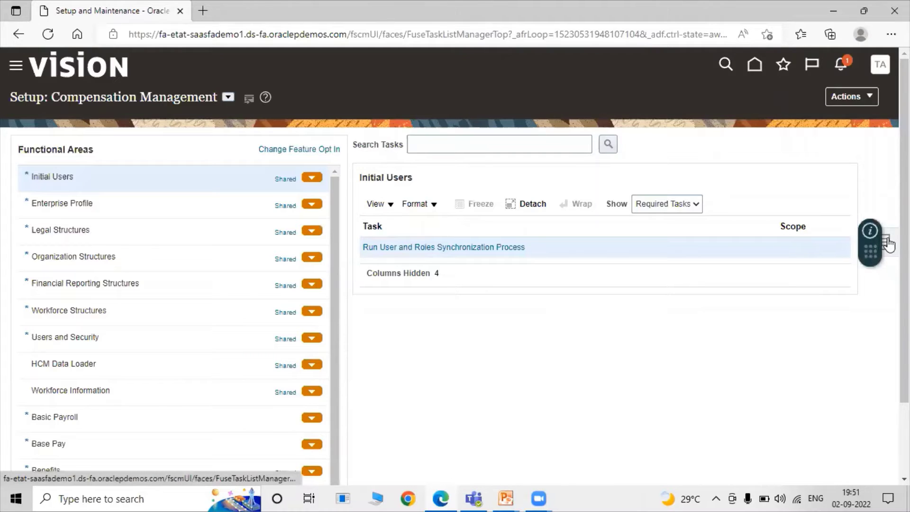
{"action": "left_click", "coordinate": [886, 243]}
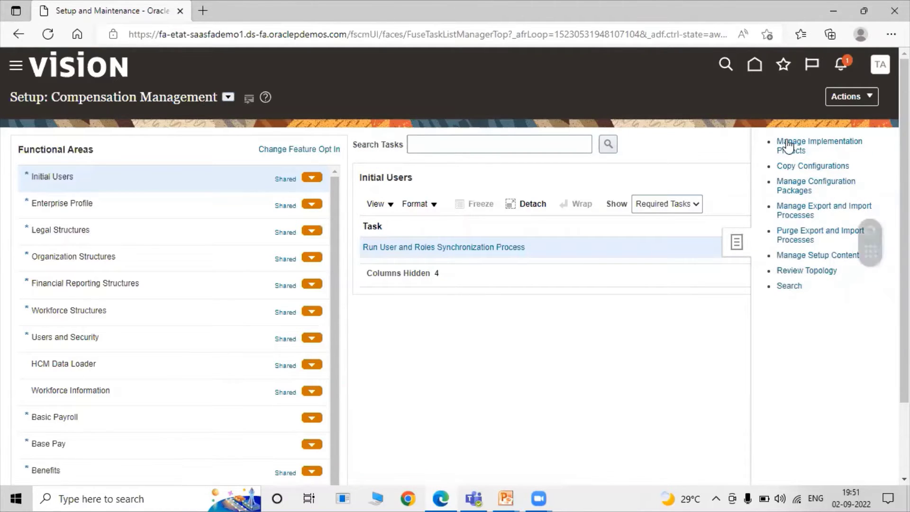
{"action": "left_click", "coordinate": [787, 141]}
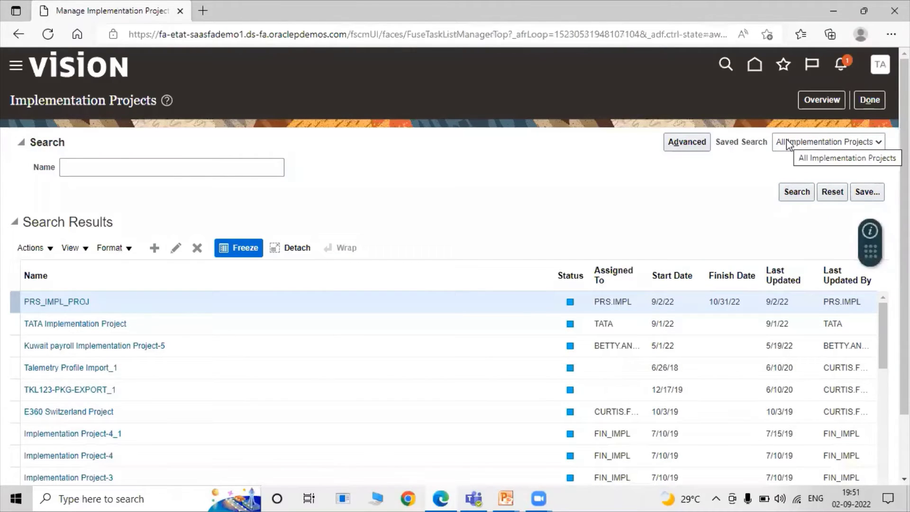
{"action": "left_click", "coordinate": [87, 323]}
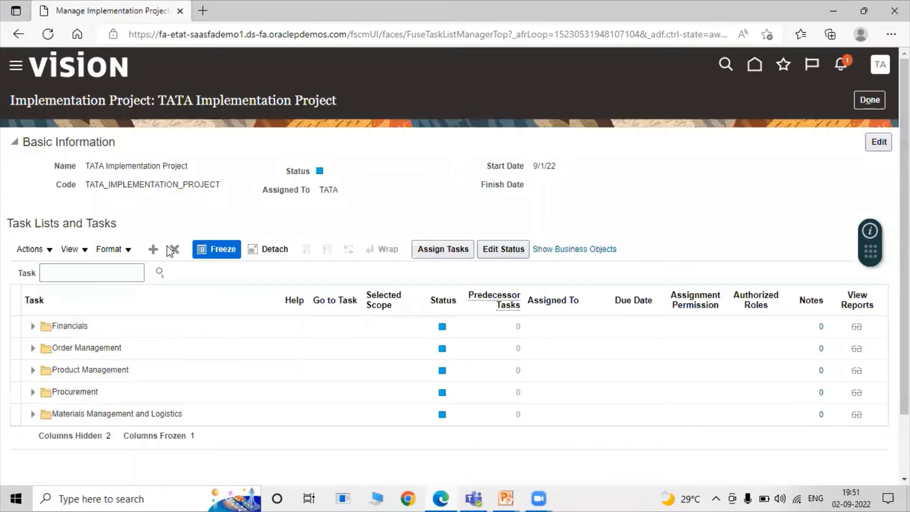
- Search the project's tasks for 'Manage Item C' and go to the Manage Item Classes task
{"action": "left_click", "coordinate": [94, 277]}
{"action": "type", "text": "Manage"}
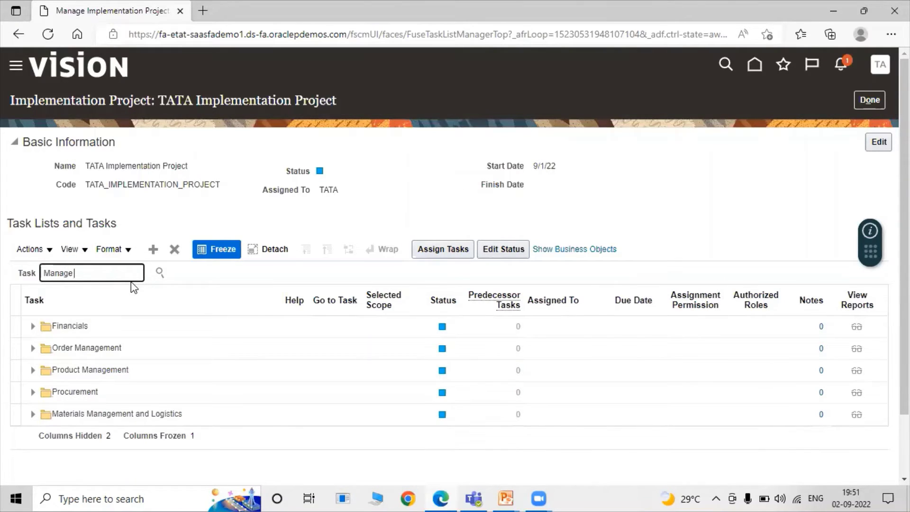
{"action": "type", "text": " Item Classes"}
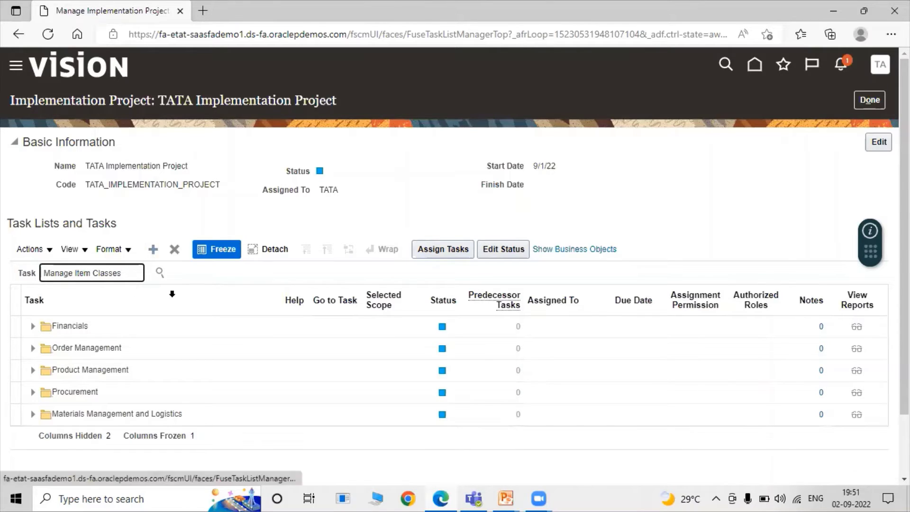
{"action": "left_click", "coordinate": [160, 272]}
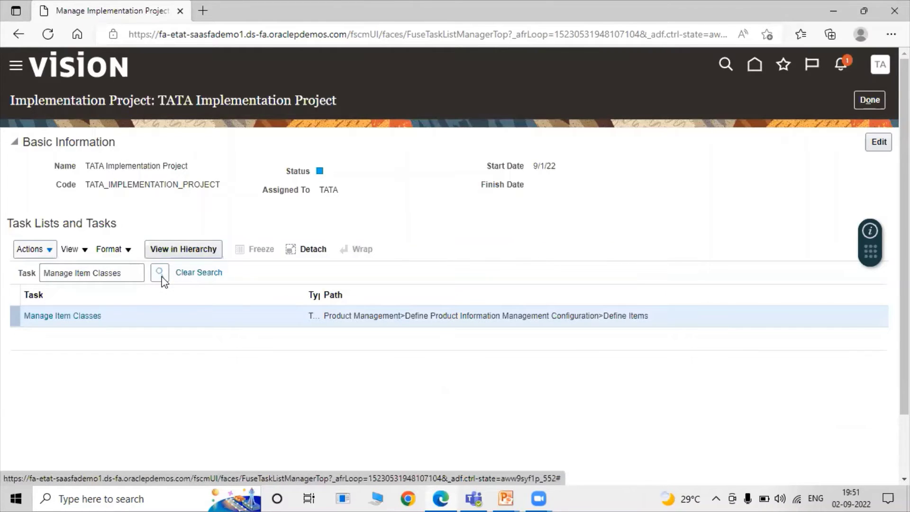
{"action": "left_click", "coordinate": [78, 315]}
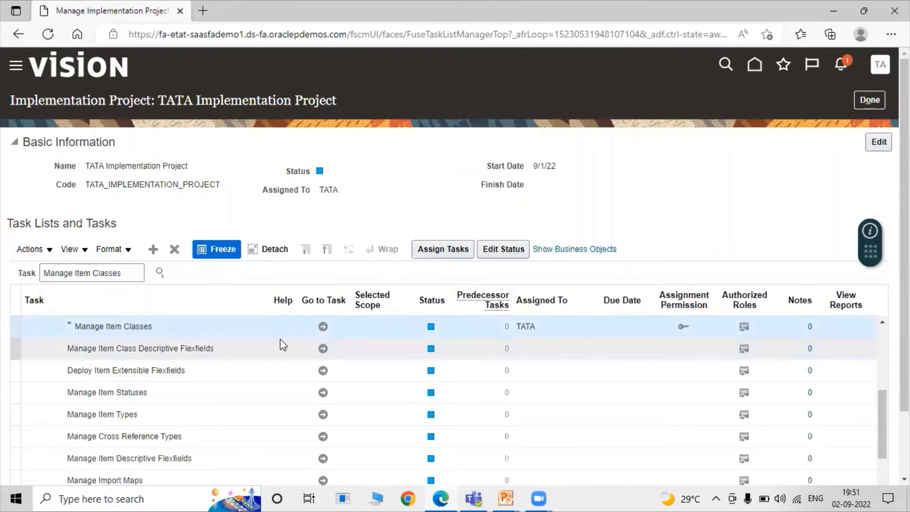
{"action": "left_click", "coordinate": [323, 328]}
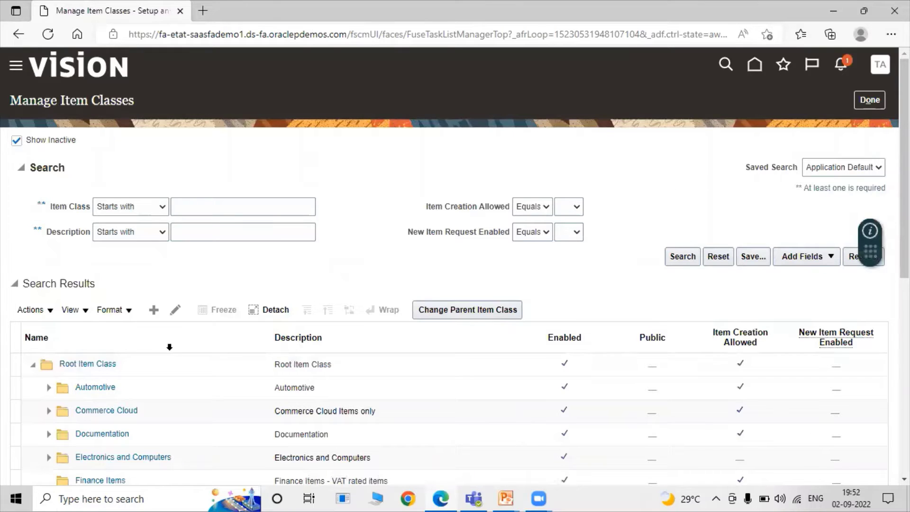
- Select Root Item Class, then scroll the tree and expand the Industrial class
{"action": "left_click", "coordinate": [154, 371]}
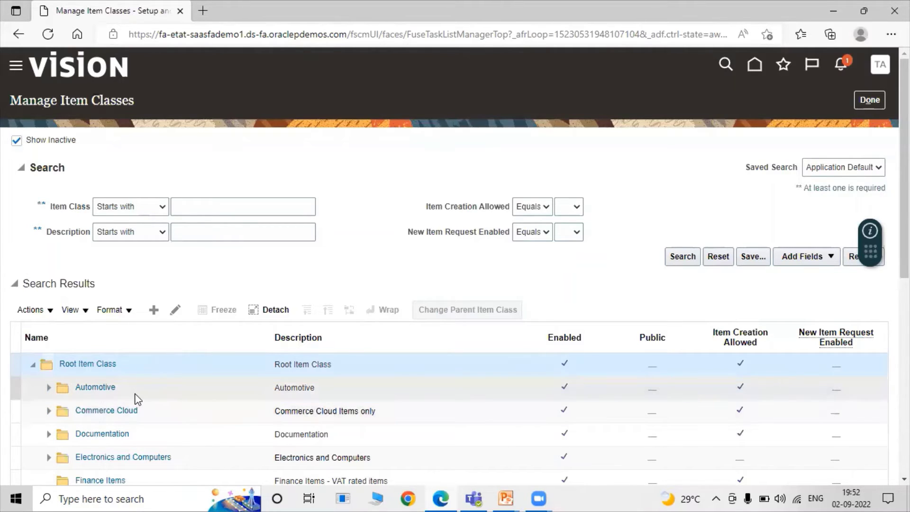
{"action": "scroll", "coordinate": [904, 213], "scroll_direction": "down", "scroll_amount": 4}
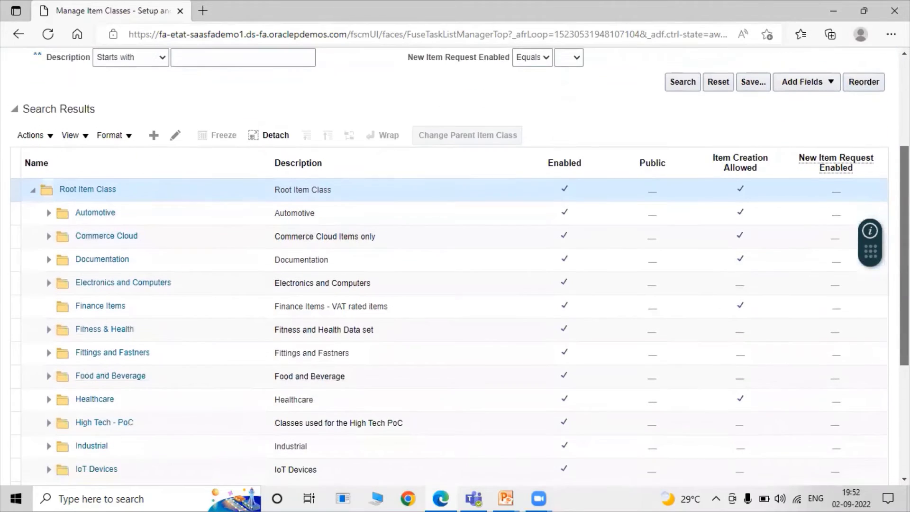
{"action": "scroll", "coordinate": [449, 265], "scroll_direction": "down", "scroll_amount": 1}
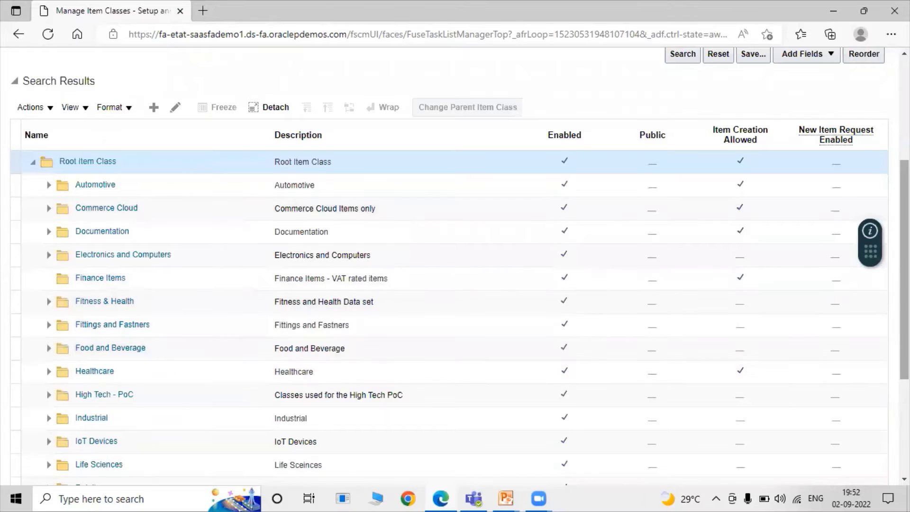
{"action": "scroll", "coordinate": [162, 369], "scroll_direction": "down", "scroll_amount": 1}
{"action": "scroll", "coordinate": [455, 265], "scroll_direction": "down", "scroll_amount": 3}
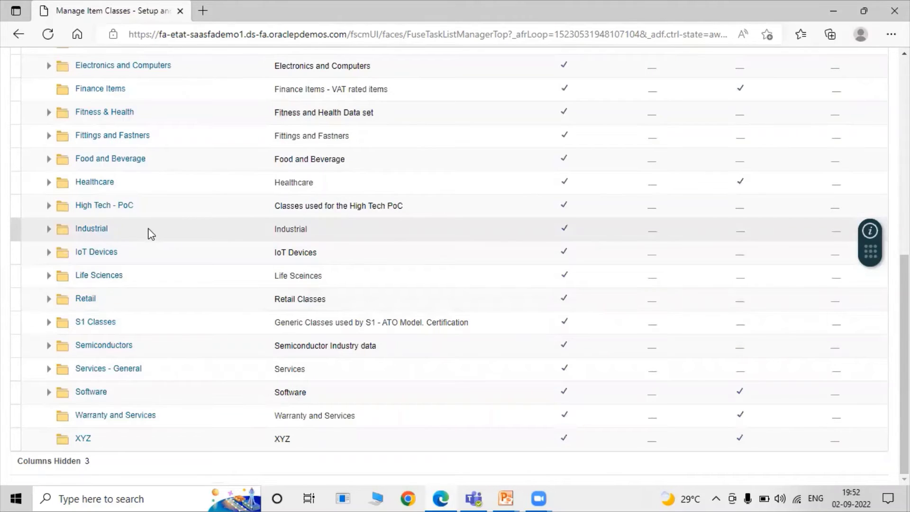
{"action": "left_click", "coordinate": [50, 229]}
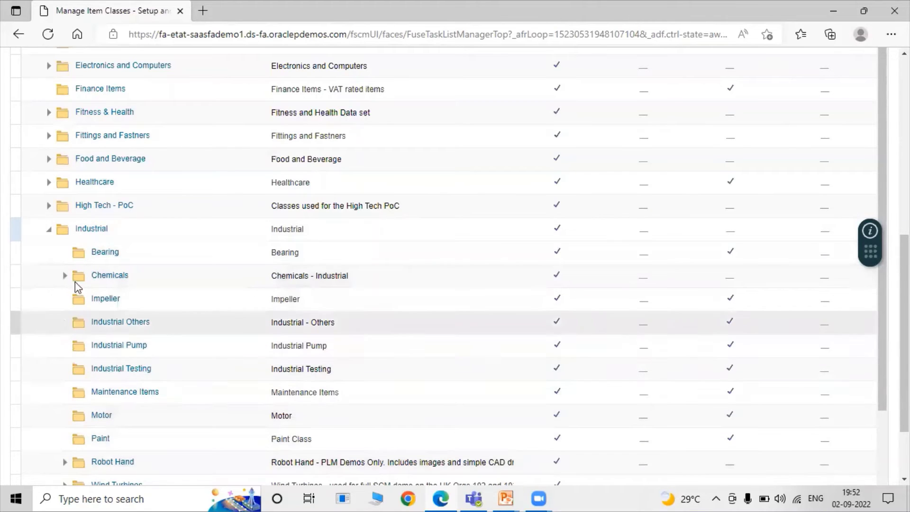
- Select Industrial as the parent class and look through its child classes
{"action": "left_click", "coordinate": [127, 234]}
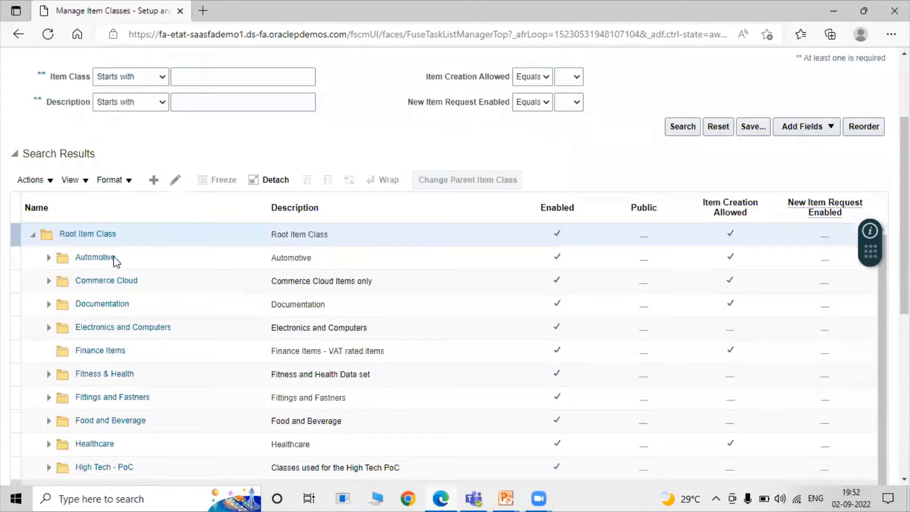
{"action": "left_click", "coordinate": [142, 356]}
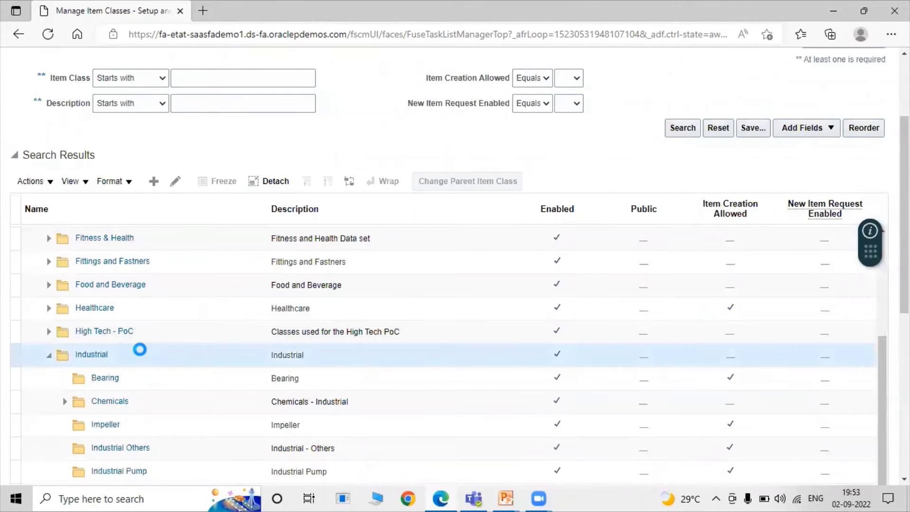
{"action": "scroll", "coordinate": [162, 329], "scroll_direction": "down", "scroll_amount": 3}
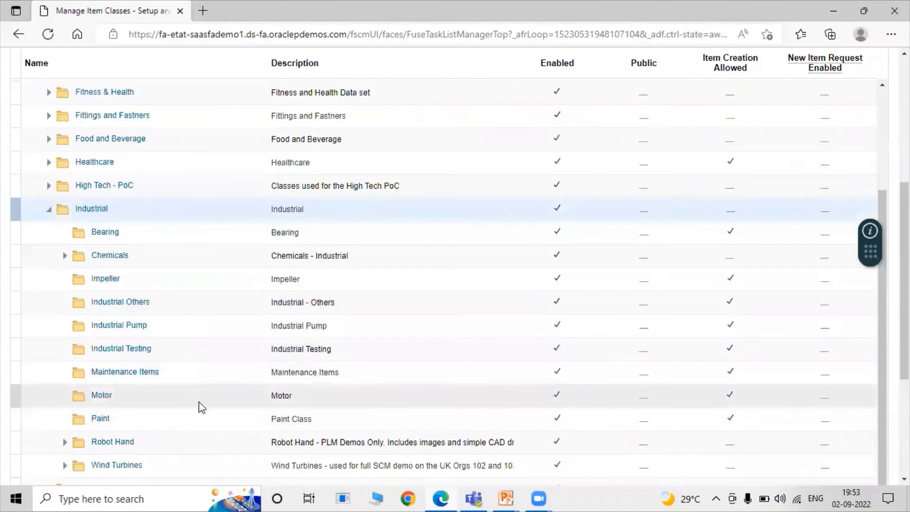
{"action": "scroll", "coordinate": [455, 265], "scroll_direction": "down", "scroll_amount": 3}
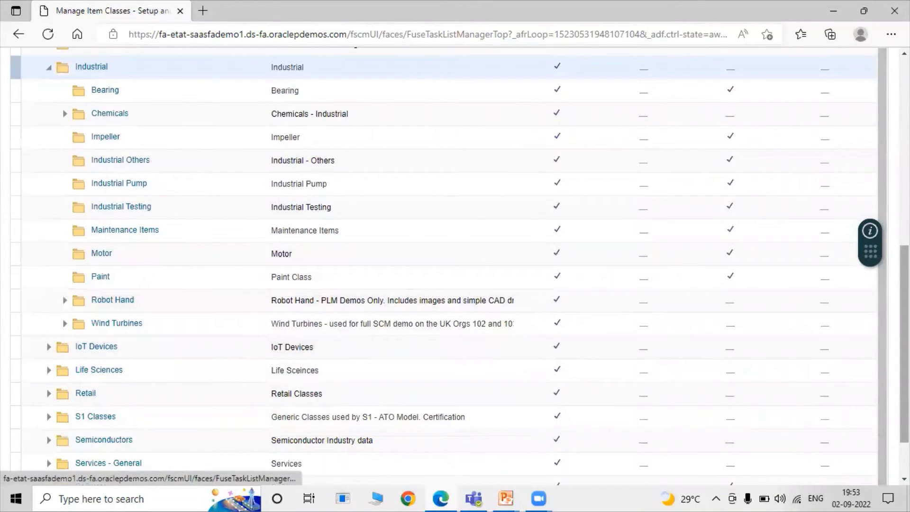
{"action": "scroll", "coordinate": [455, 265], "scroll_direction": "down", "scroll_amount": 2}
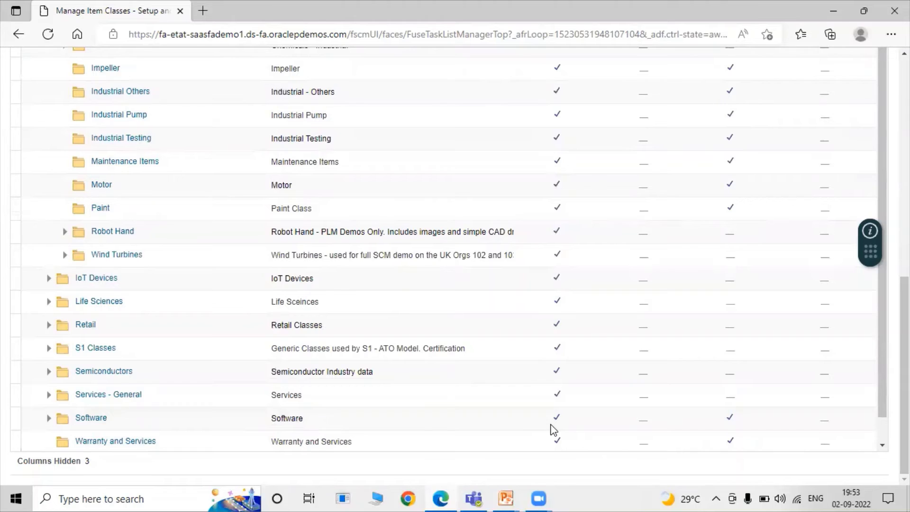
{"action": "scroll", "coordinate": [448, 103], "scroll_direction": "up", "scroll_amount": 10}
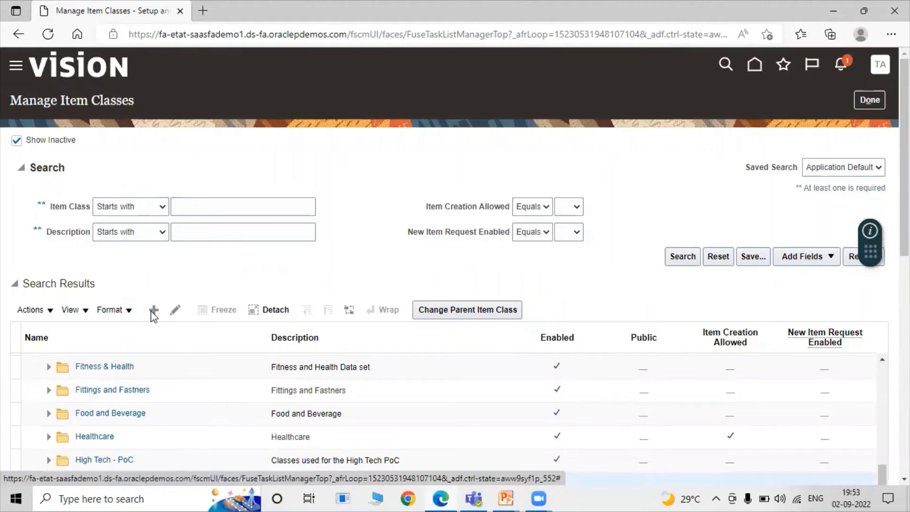
- Create item class TATA_STEEL_Bearing under Industrial with the same internal name and description, then Save and Add Details
{"action": "left_click", "coordinate": [154, 310]}
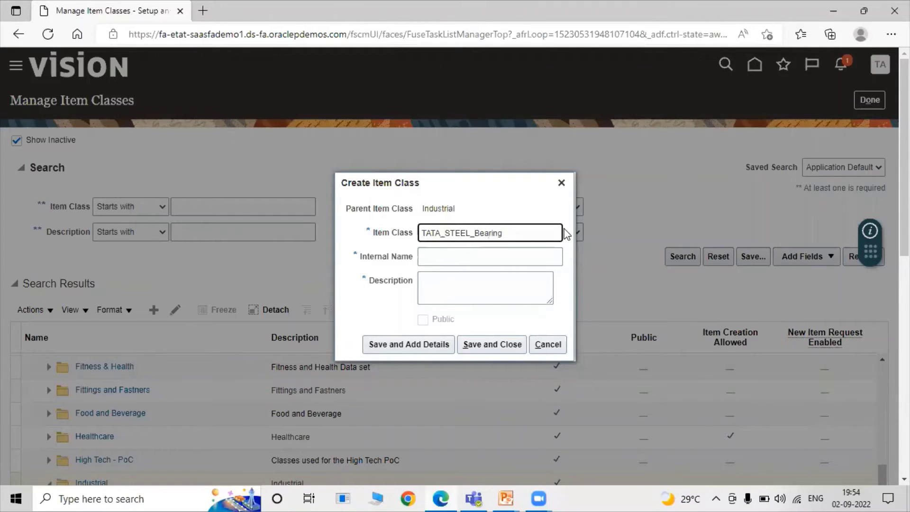
{"action": "double_click", "coordinate": [531, 234]}
{"action": "key", "text": "ctrl+c"}
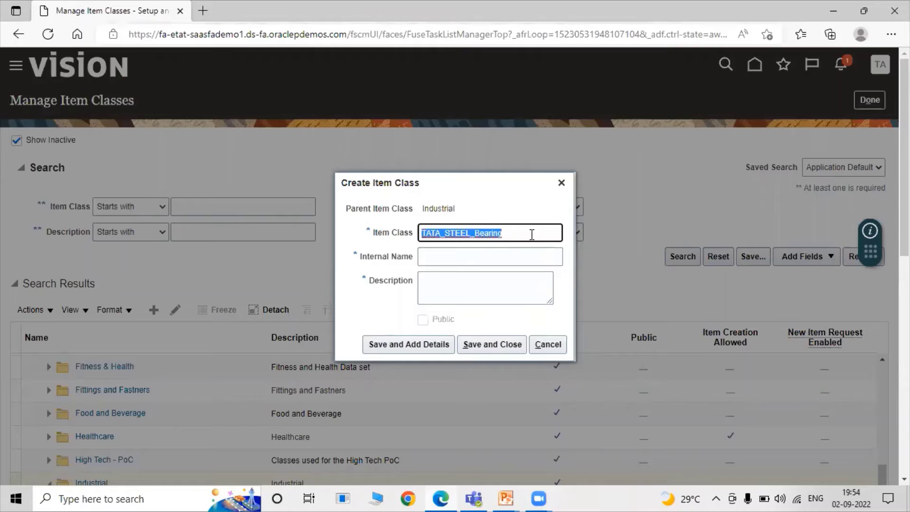
{"action": "left_click", "coordinate": [526, 250]}
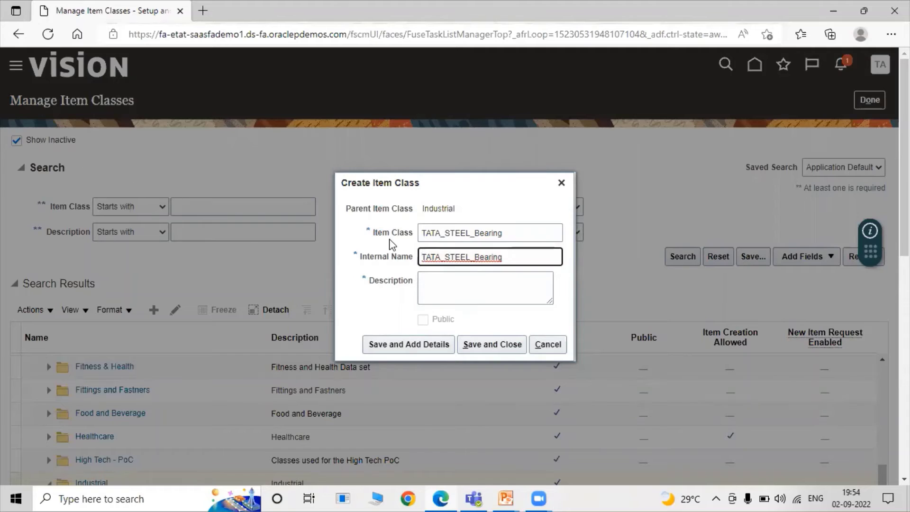
{"action": "left_click", "coordinate": [444, 287]}
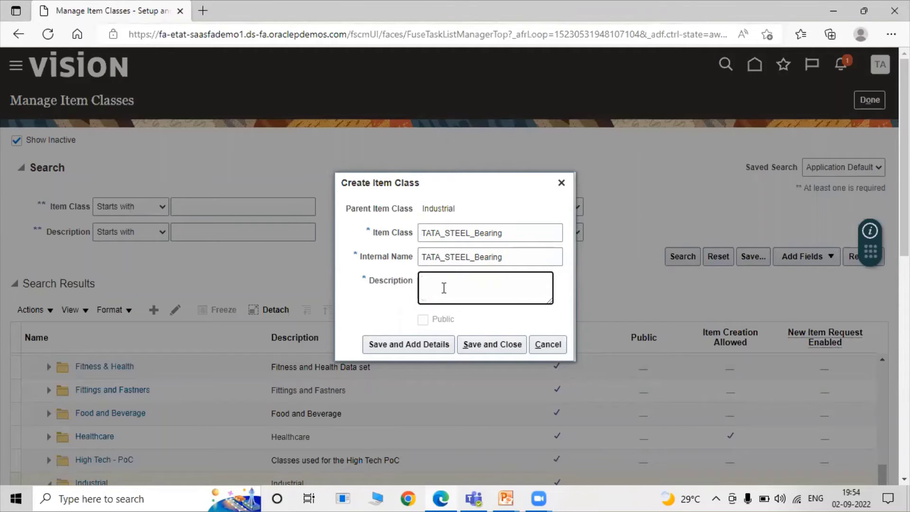
{"action": "key", "text": "ctrl+v"}
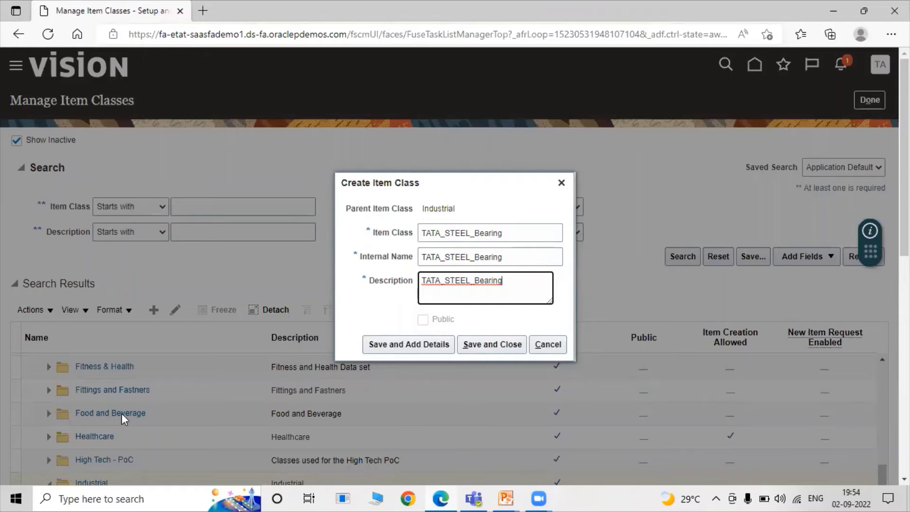
{"action": "left_click", "coordinate": [396, 320]}
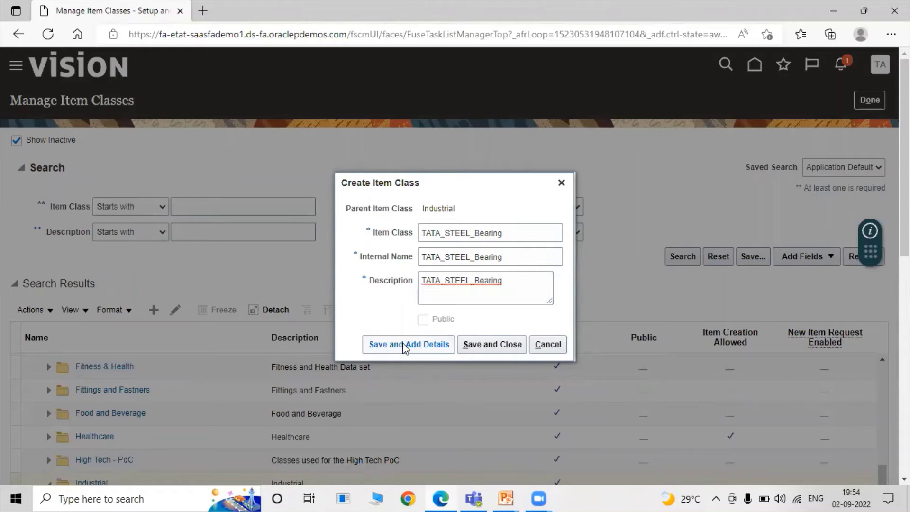
{"action": "left_click", "coordinate": [408, 343]}
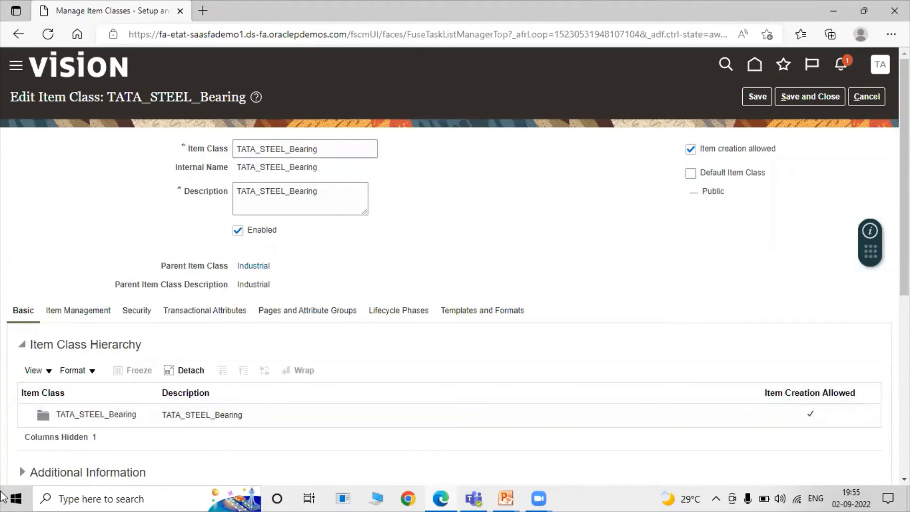
- Show TATA_STEEL_Bearing's Item Management settings and list the Item Number Generation Method choices
{"action": "scroll", "coordinate": [609, 161], "scroll_direction": "down", "scroll_amount": 3}
{"action": "scroll", "coordinate": [609, 205], "scroll_direction": "up", "scroll_amount": 3}
{"action": "scroll", "coordinate": [407, 274], "scroll_direction": "down", "scroll_amount": 1}
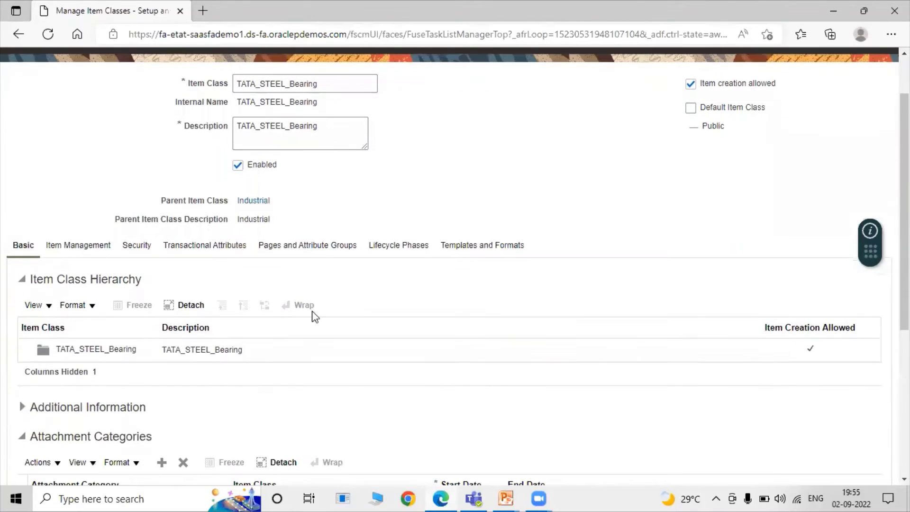
{"action": "left_click", "coordinate": [83, 246]}
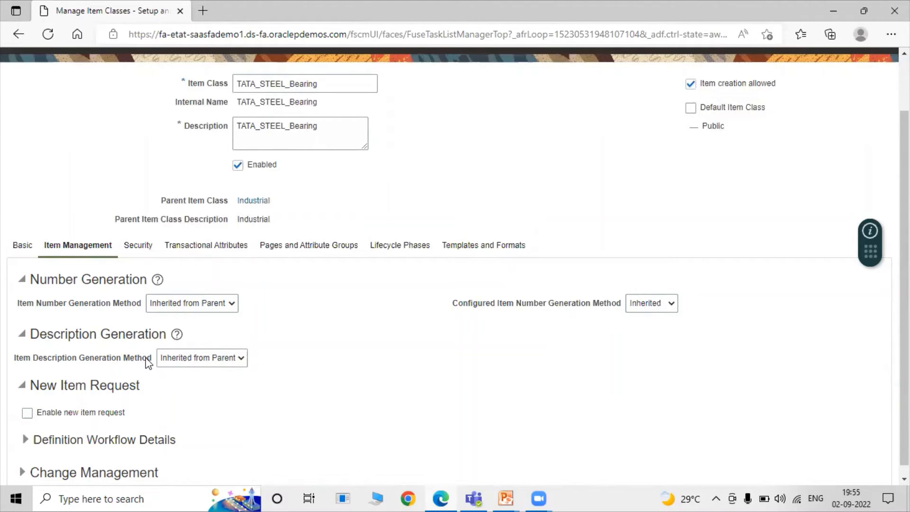
{"action": "left_click", "coordinate": [217, 303]}
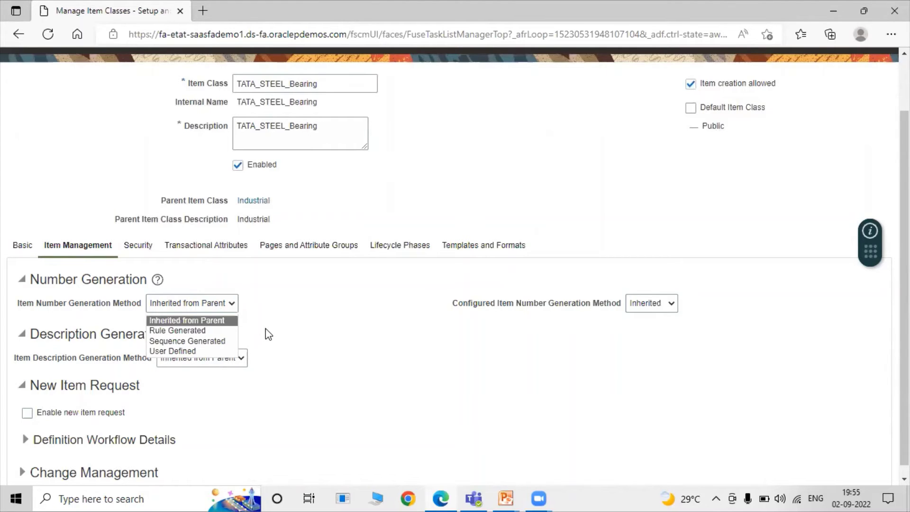
- Make item numbers Sequence Generated with starting number 1000, prefix TATA and increment 1
{"action": "left_click", "coordinate": [221, 341]}
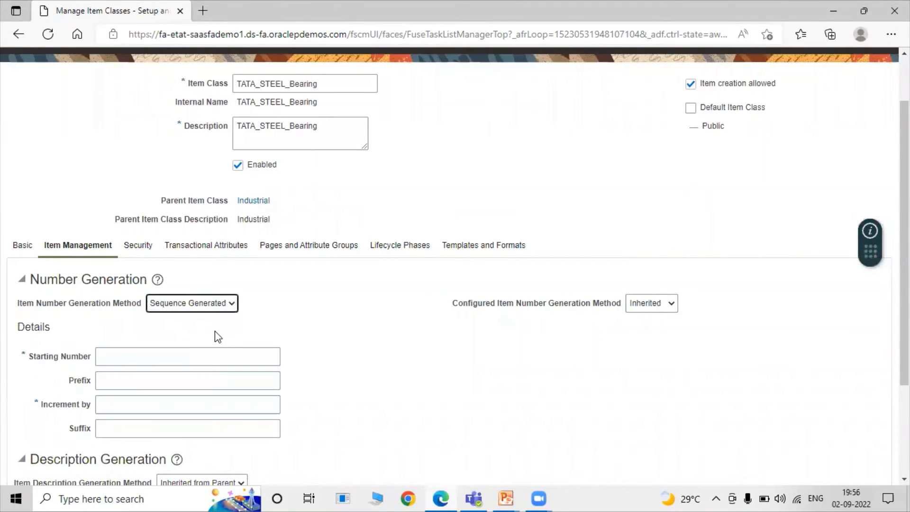
{"action": "scroll", "coordinate": [284, 337], "scroll_direction": "down", "scroll_amount": 1}
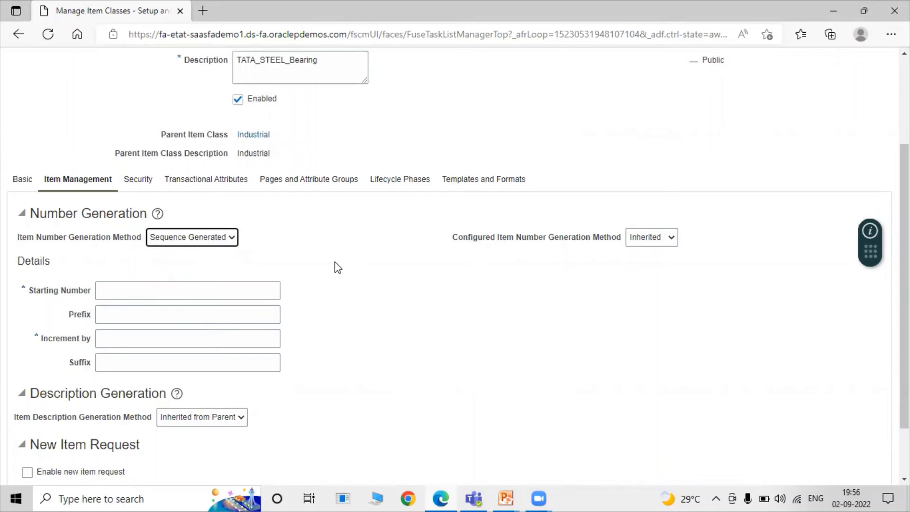
{"action": "left_click", "coordinate": [218, 296]}
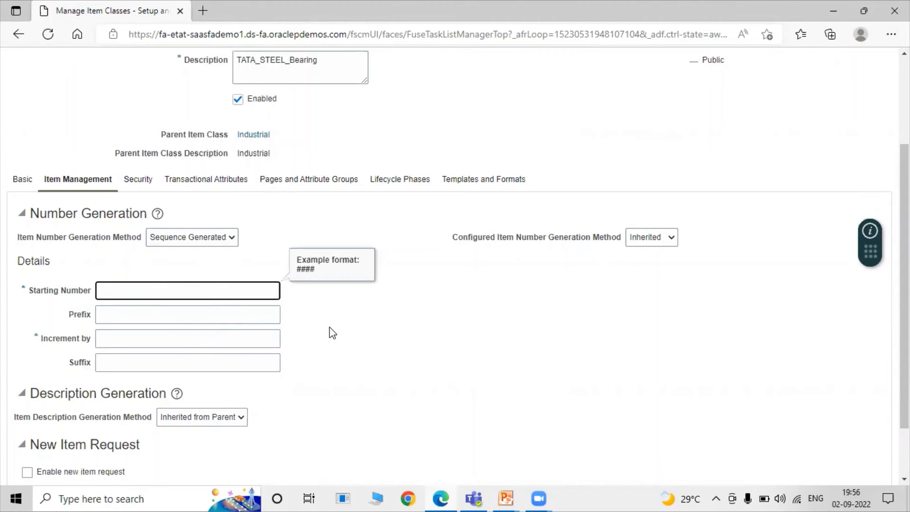
{"action": "type", "text": "10000"}
{"action": "key", "text": "BackSpace"}
{"action": "left_click", "coordinate": [246, 313]}
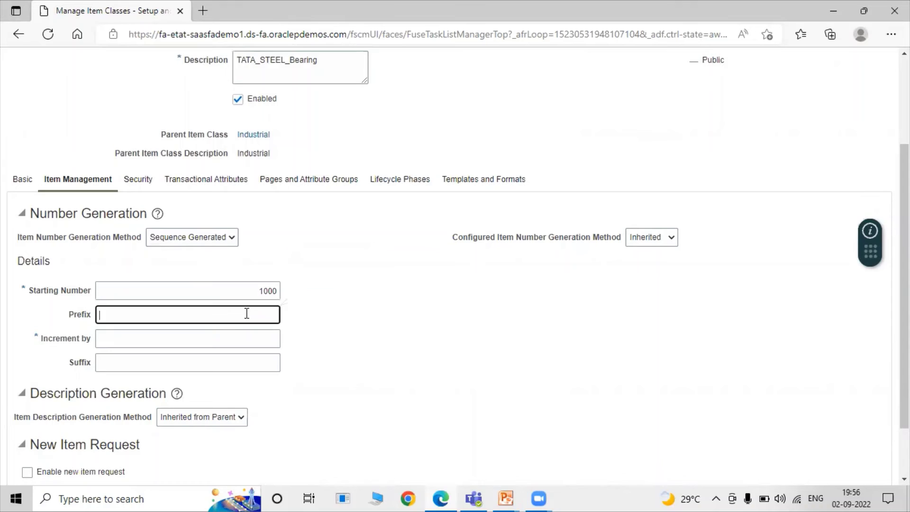
{"action": "type", "text": "TATA"}
{"action": "left_click", "coordinate": [255, 341]}
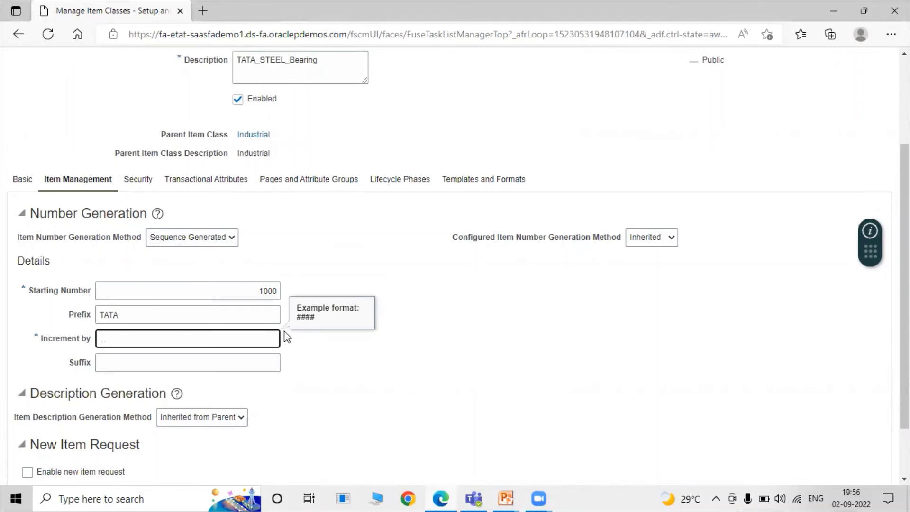
{"action": "type", "text": "1"}
{"action": "left_click", "coordinate": [428, 370]}
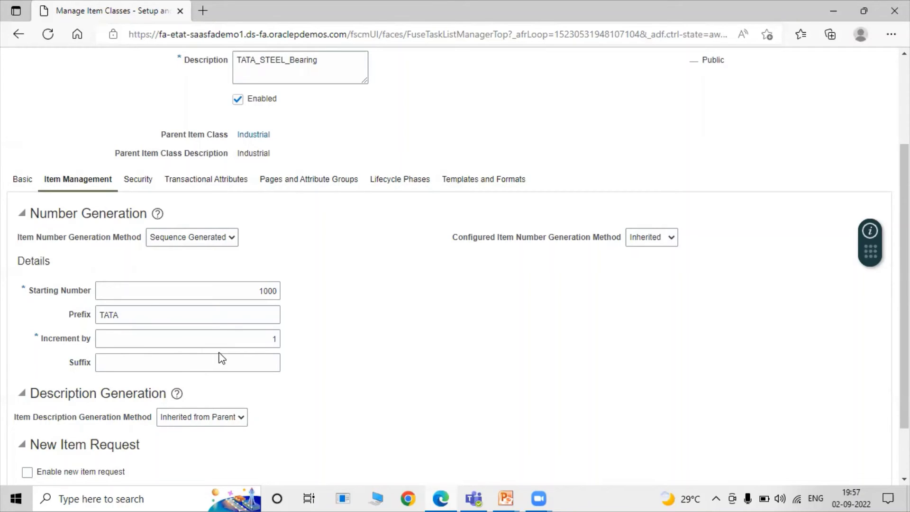
- Keep the Configured Item Number Generation Method as Inherited
{"action": "scroll", "coordinate": [375, 341], "scroll_direction": "down", "scroll_amount": 1}
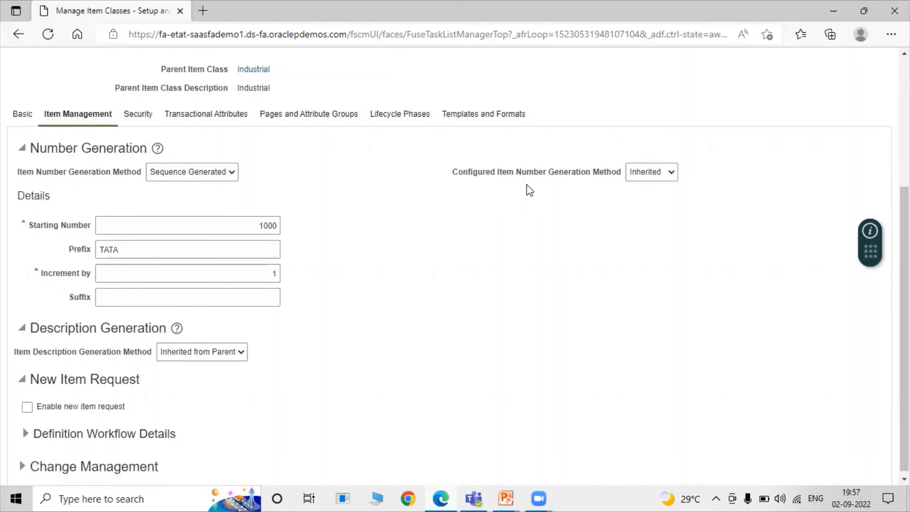
{"action": "left_click", "coordinate": [637, 177]}
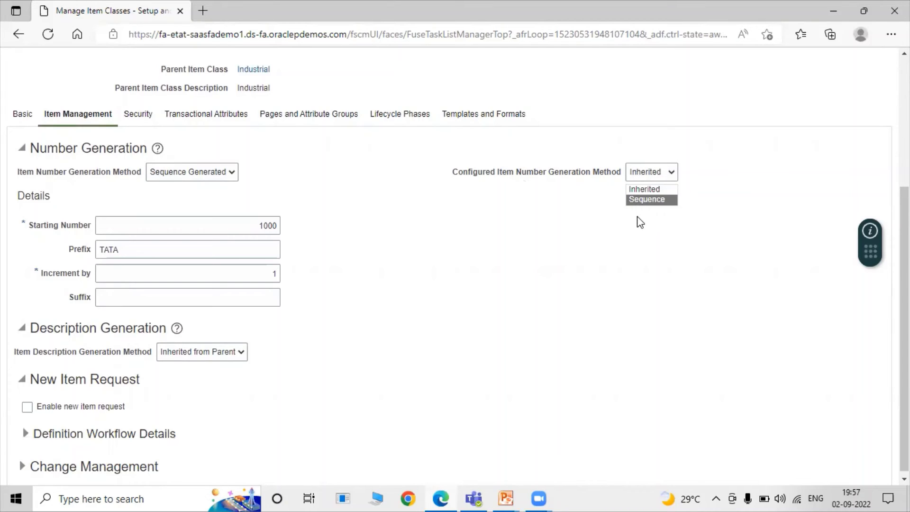
{"action": "left_click", "coordinate": [638, 190]}
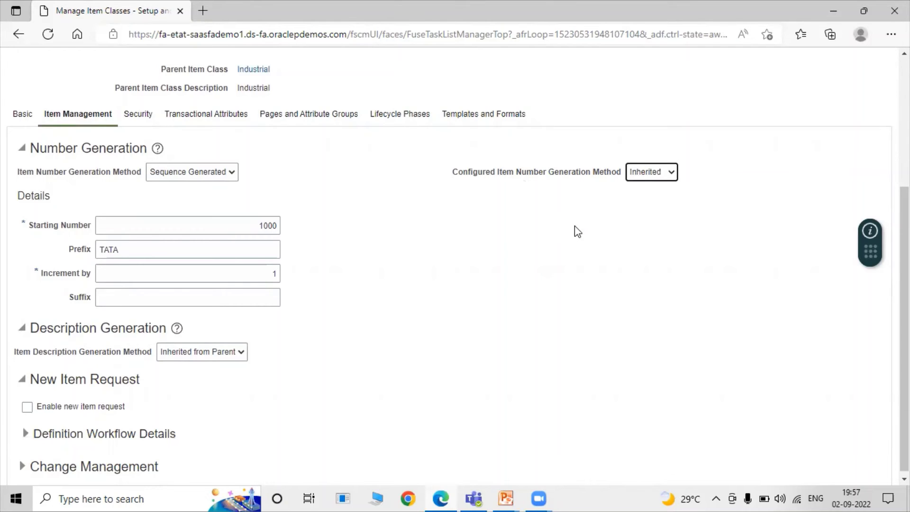
{"action": "scroll", "coordinate": [454, 300], "scroll_direction": "down", "scroll_amount": 1}
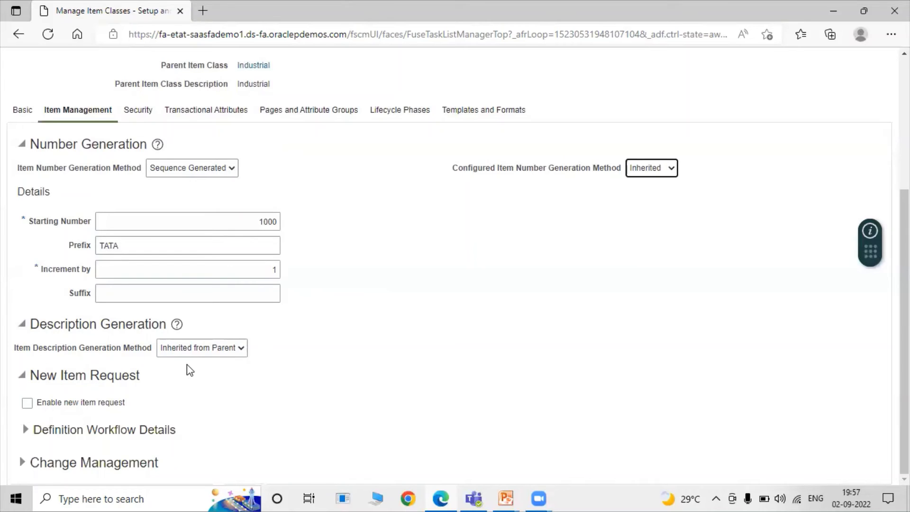
{"action": "left_click", "coordinate": [211, 352]}
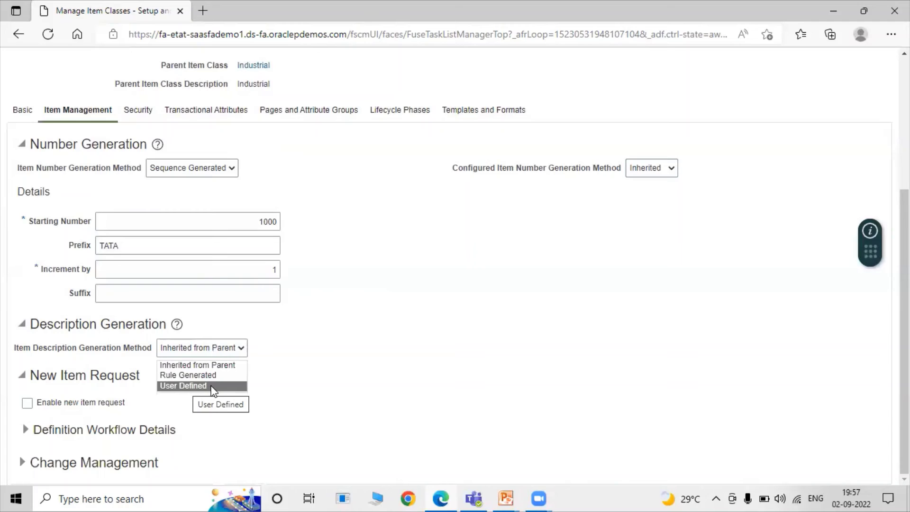
- Select User Defined for TATA_STEEL_Bearing's Item Description Generation Method
{"action": "left_click", "coordinate": [185, 385]}
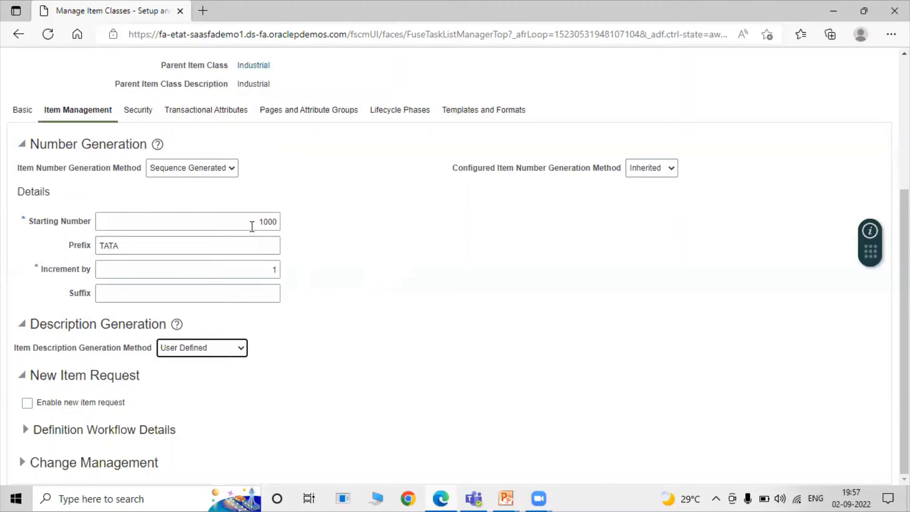
- Add an empty grant row on TATA_STEEL_Bearing's Security tab
{"action": "left_click", "coordinate": [137, 112]}
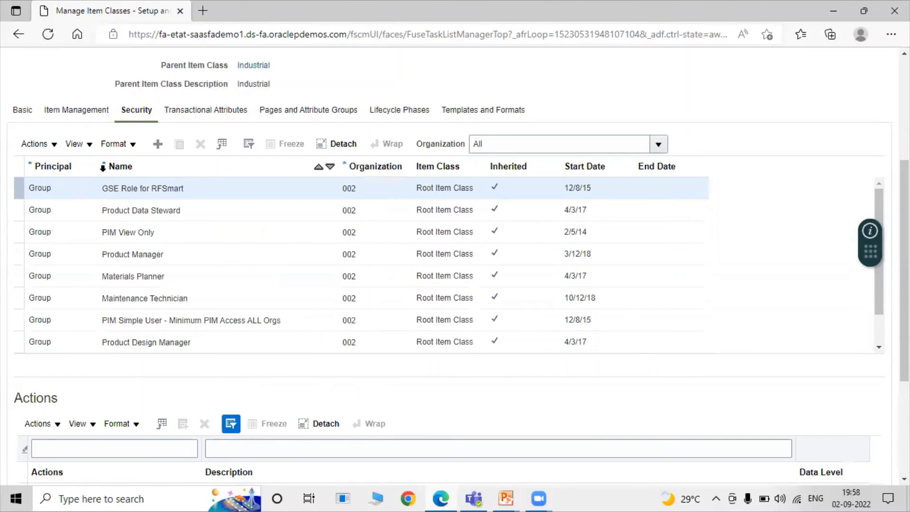
{"action": "left_click", "coordinate": [156, 149]}
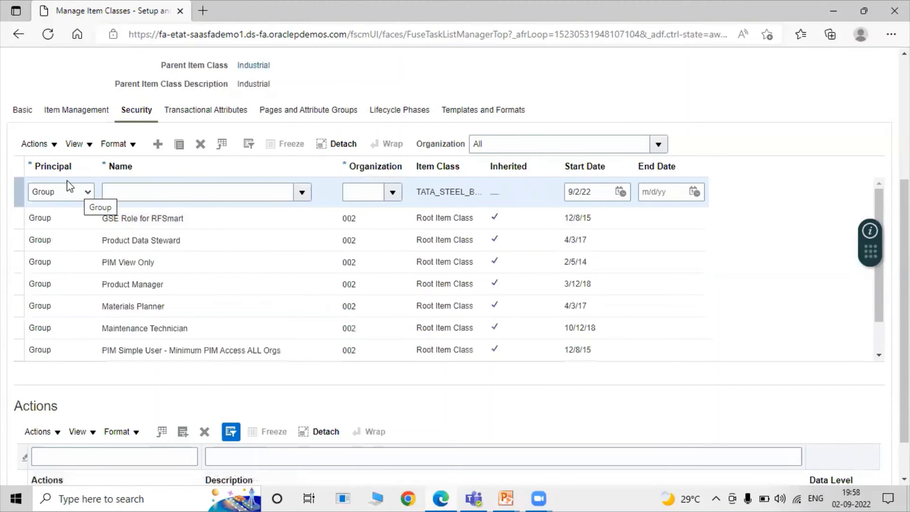
- Set the new grant row's principal to Person and its name to user TATA
{"action": "left_click", "coordinate": [62, 192]}
{"action": "left_click", "coordinate": [47, 219]}
{"action": "left_click", "coordinate": [303, 192]}
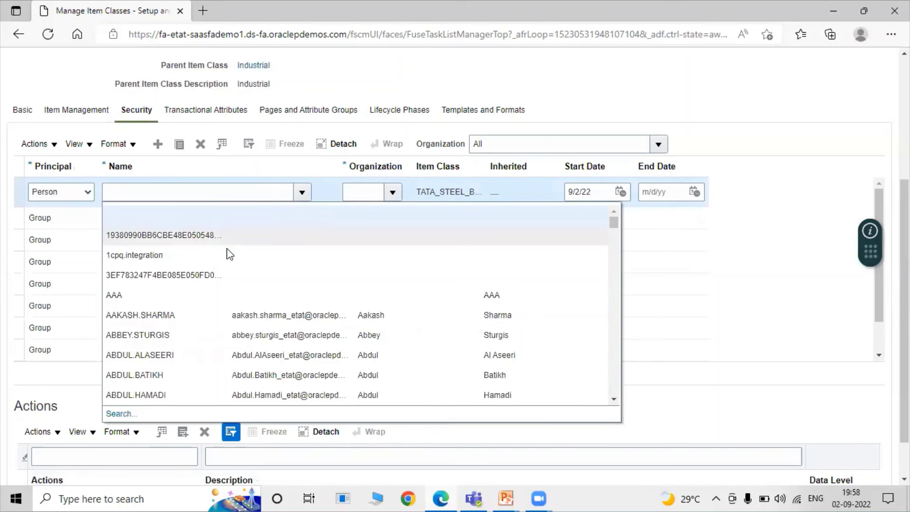
{"action": "left_click", "coordinate": [119, 414]}
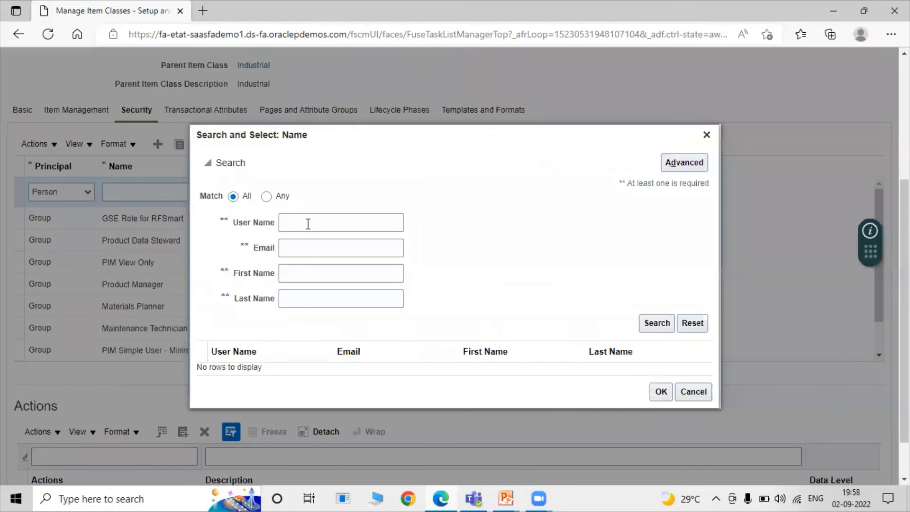
{"action": "left_click", "coordinate": [308, 224]}
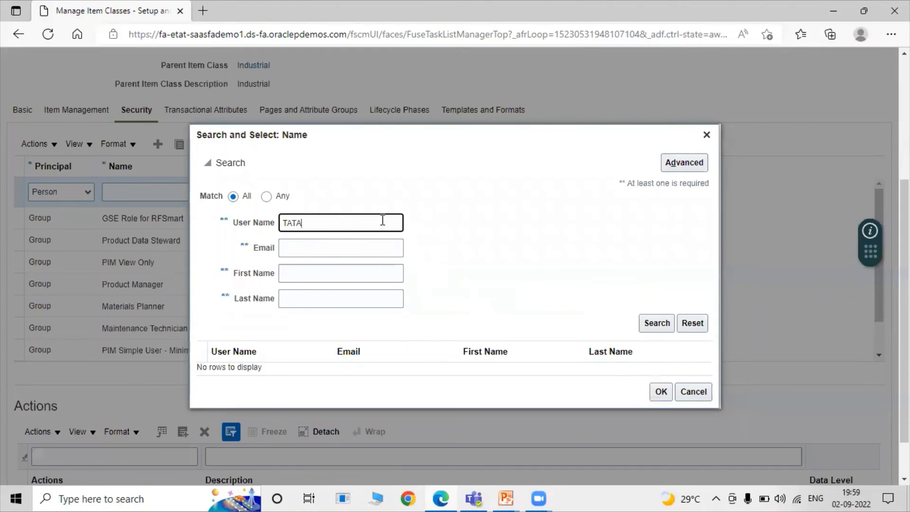
{"action": "left_click", "coordinate": [652, 326]}
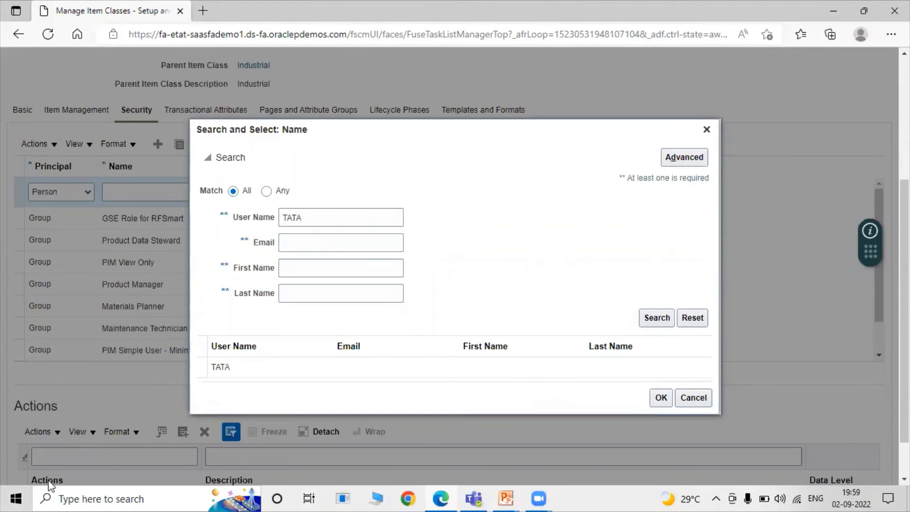
{"action": "left_click", "coordinate": [398, 369]}
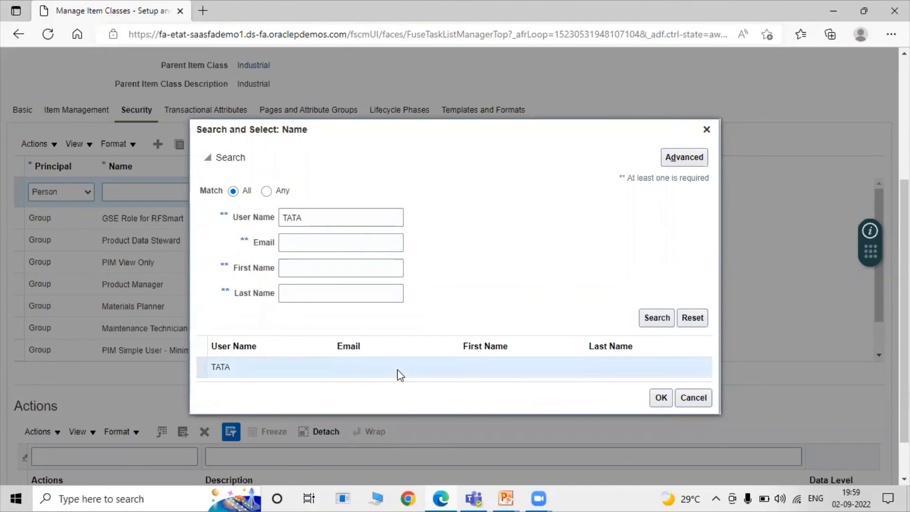
{"action": "left_click", "coordinate": [661, 398]}
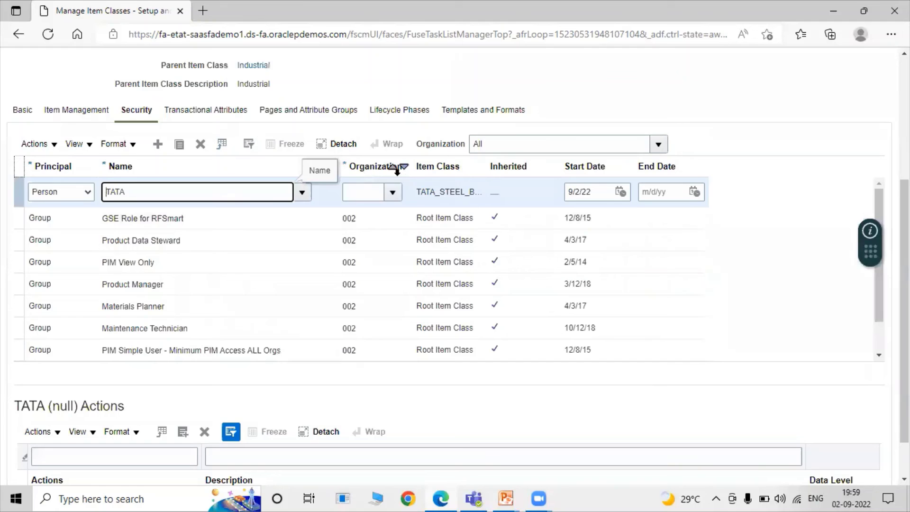
{"action": "left_click", "coordinate": [392, 191]}
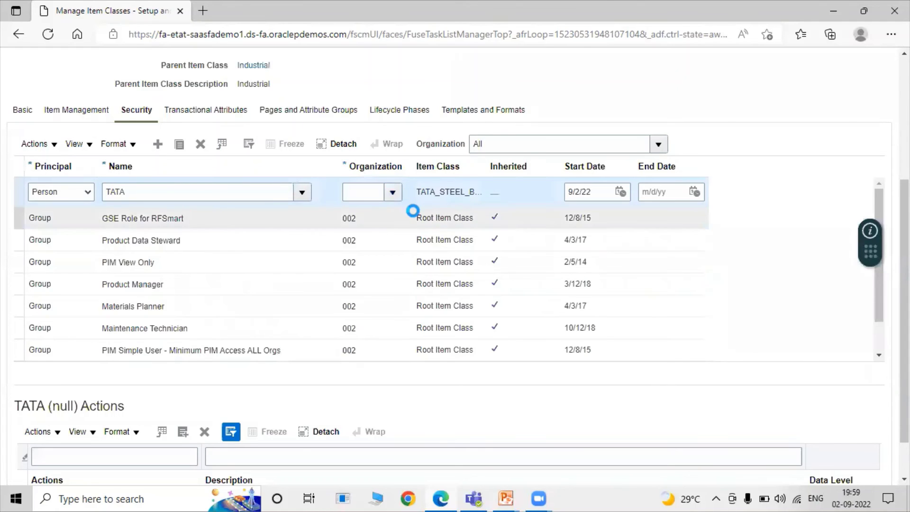
- Set the TATA row's Organization to TATA_ITEM_MASTER and scroll down to the empty TATA Actions table
{"action": "left_click", "coordinate": [360, 414]}
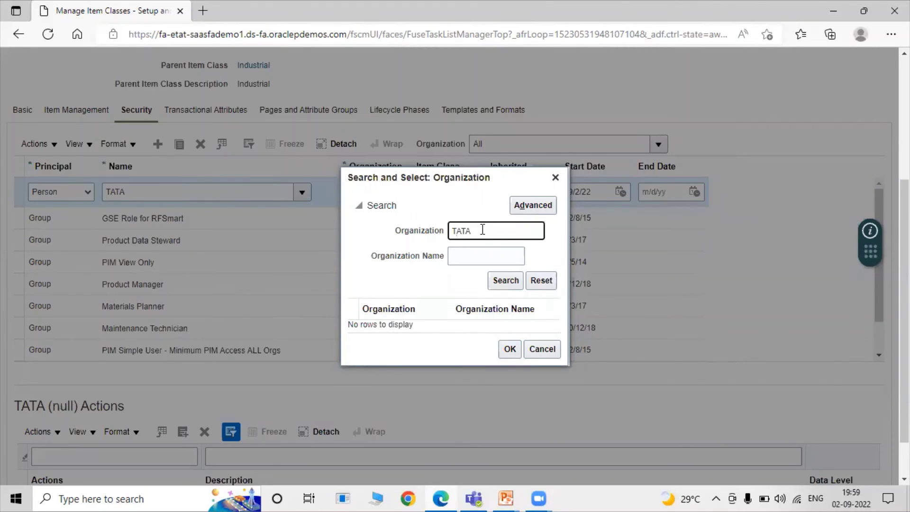
{"action": "type", "text": "TATA"}
{"action": "left_click", "coordinate": [504, 281]}
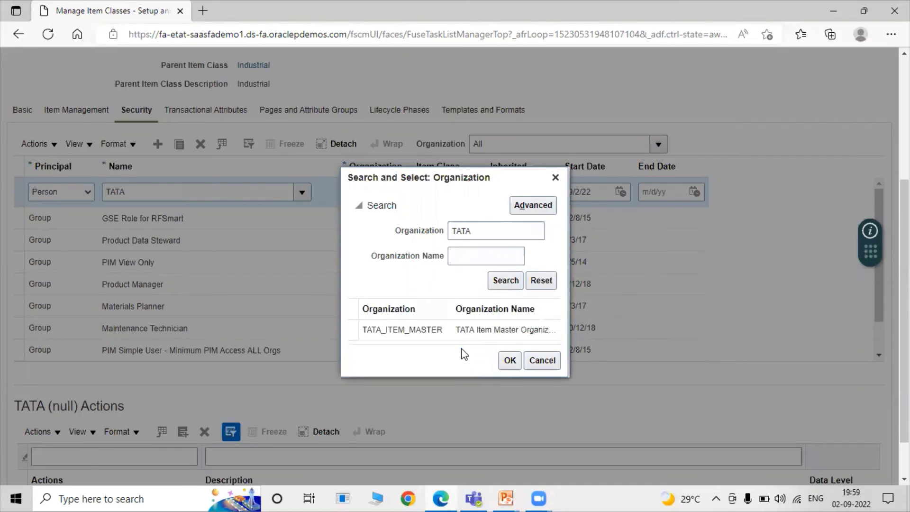
{"action": "left_click", "coordinate": [429, 326]}
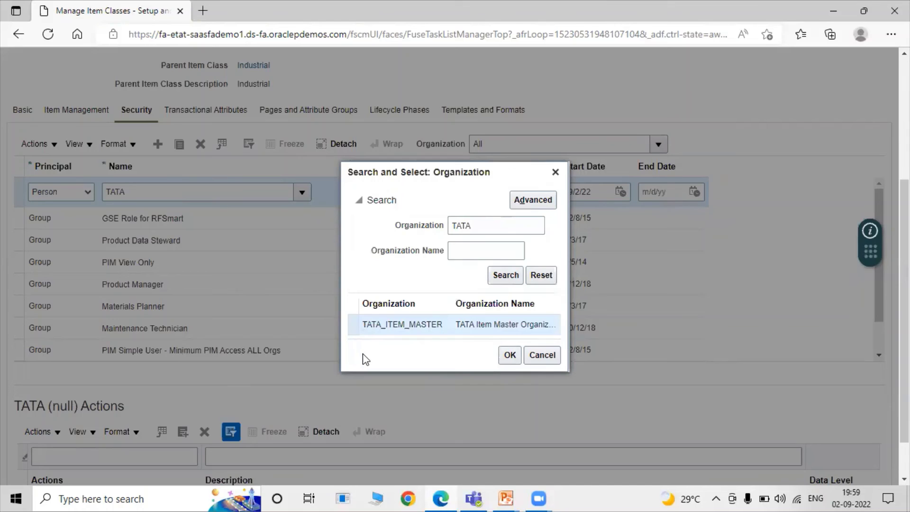
{"action": "left_click", "coordinate": [510, 355]}
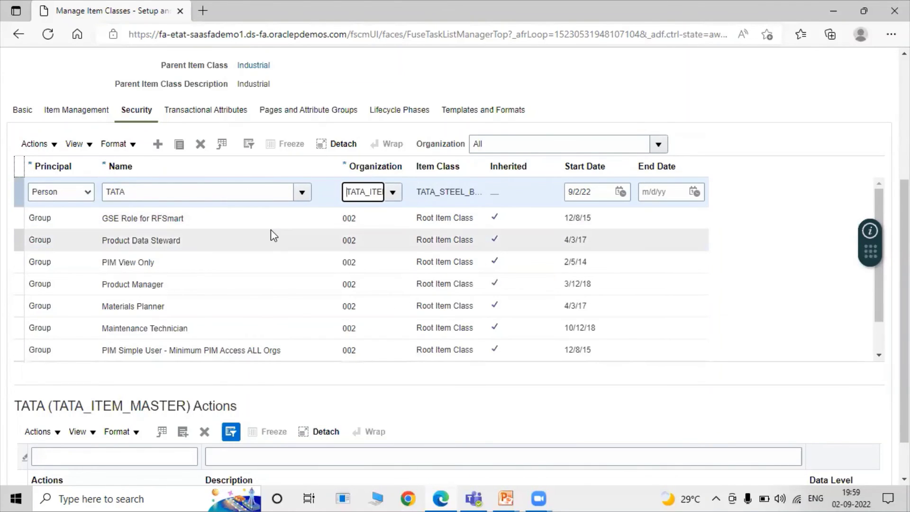
{"action": "scroll", "coordinate": [747, 236], "scroll_direction": "up", "scroll_amount": 1}
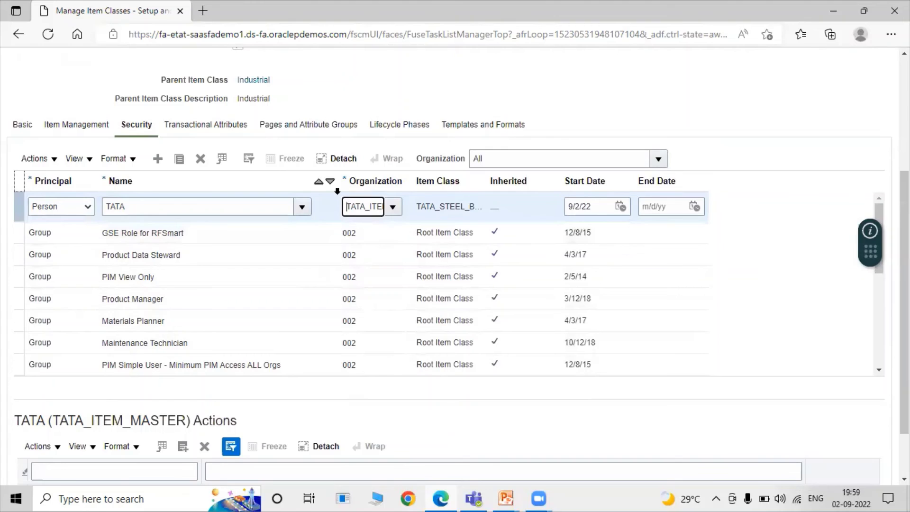
{"action": "scroll", "coordinate": [346, 199], "scroll_direction": "down", "scroll_amount": 3}
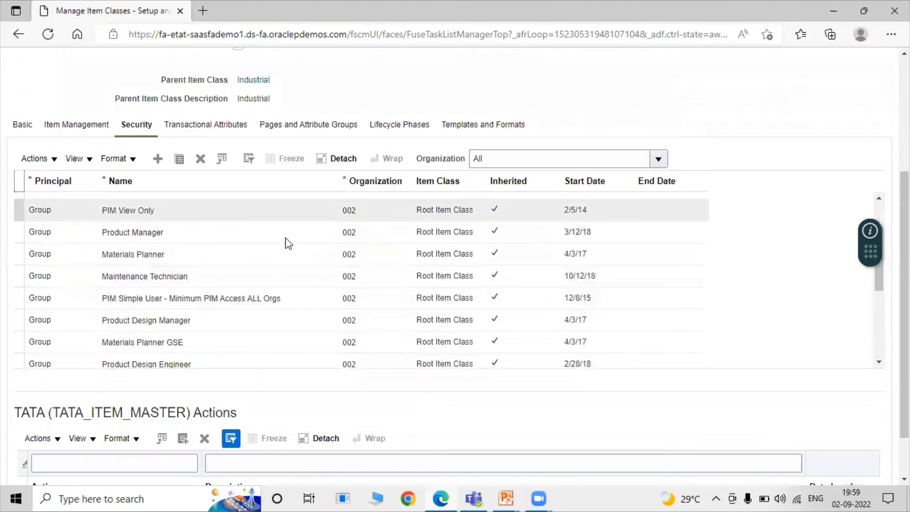
{"action": "scroll", "coordinate": [287, 242], "scroll_direction": "down", "scroll_amount": 3}
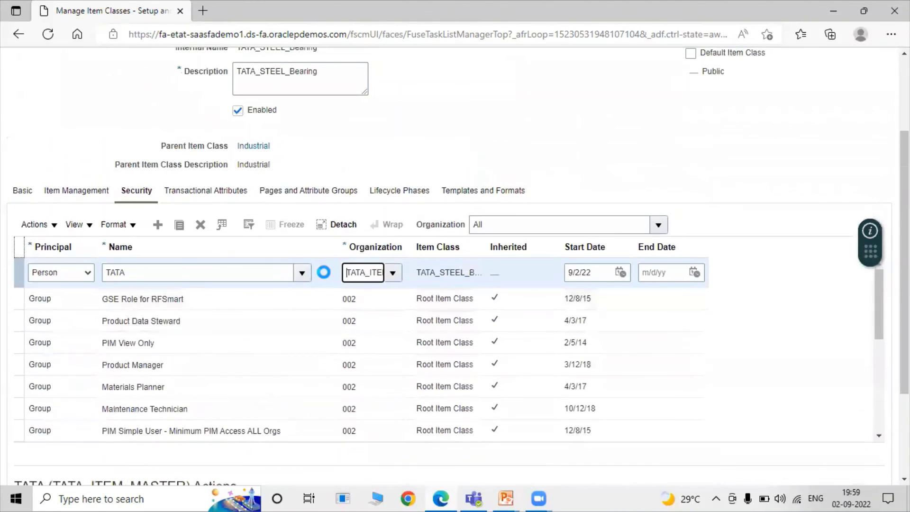
{"action": "scroll", "coordinate": [686, 317], "scroll_direction": "down", "scroll_amount": 2}
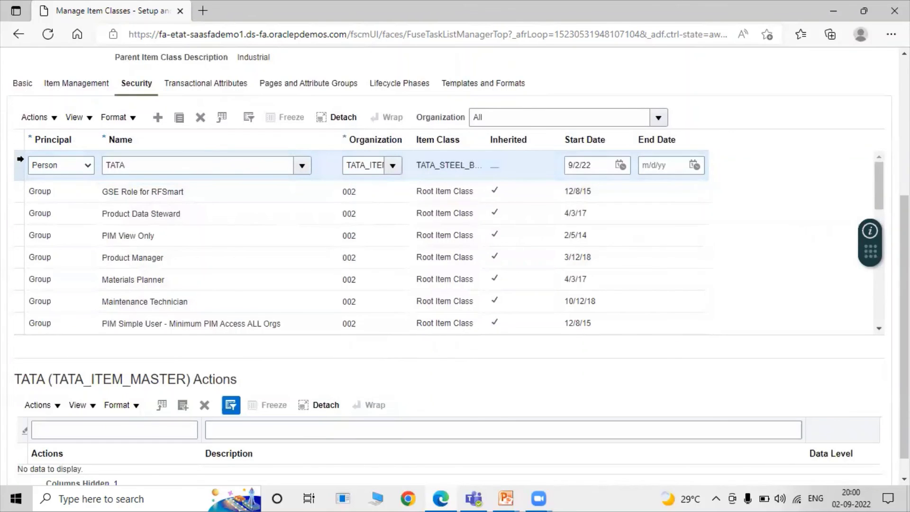
- Search and review every available item action for the TATA security entry
{"action": "left_click", "coordinate": [182, 407]}
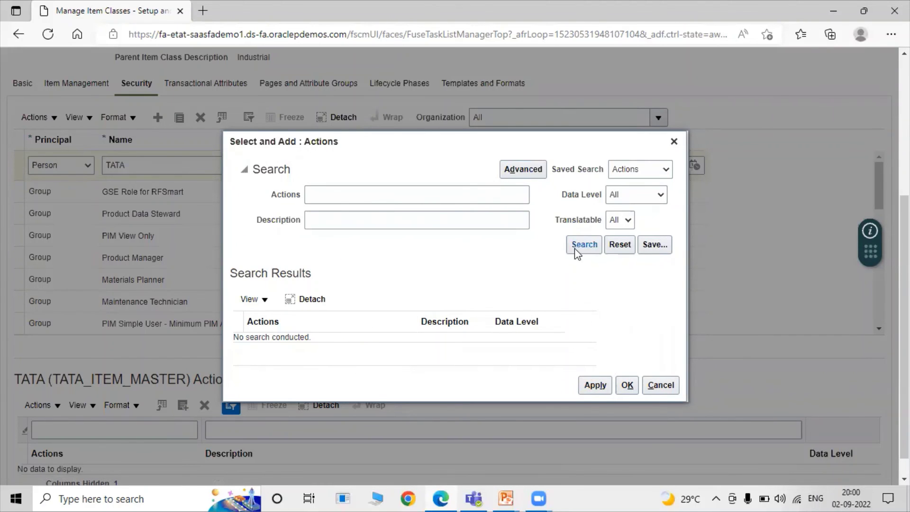
{"action": "left_click", "coordinate": [587, 252]}
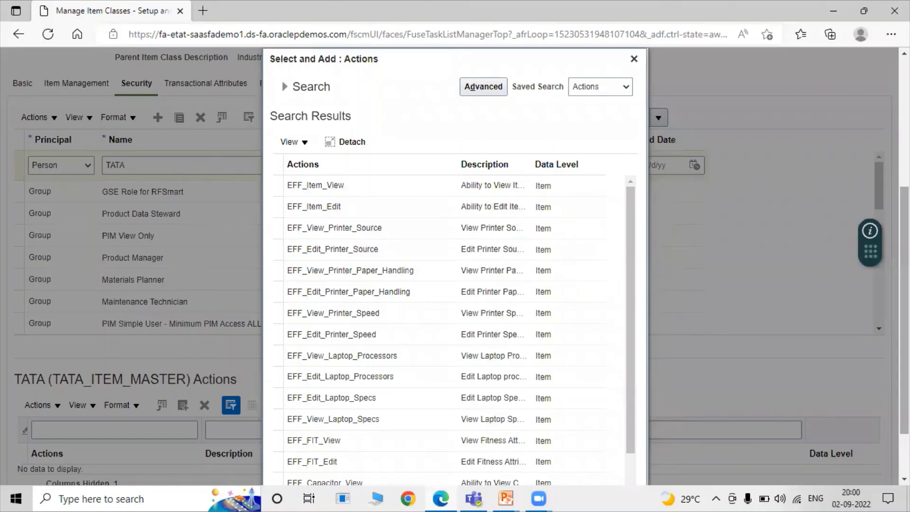
{"action": "scroll", "coordinate": [605, 234], "scroll_direction": "down", "scroll_amount": 2}
{"action": "scroll", "coordinate": [636, 175], "scroll_direction": "down", "scroll_amount": 1}
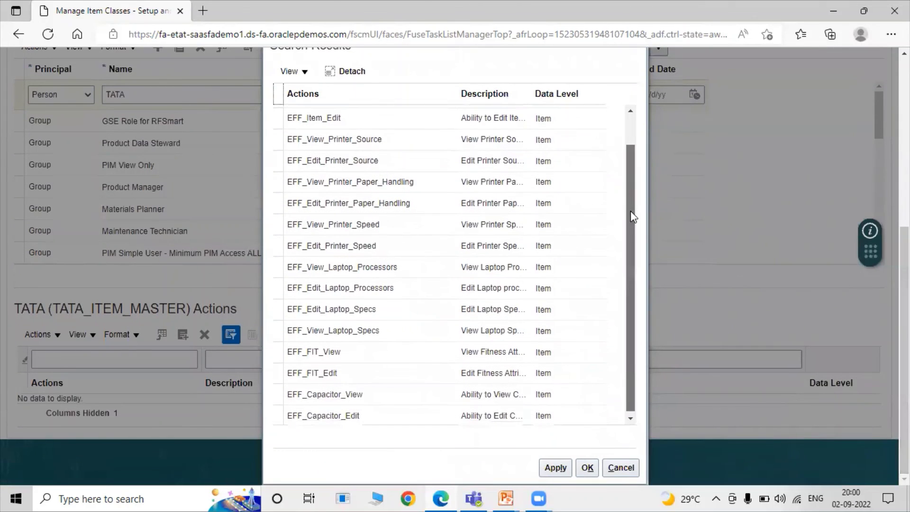
{"action": "scroll", "coordinate": [630, 213], "scroll_direction": "down", "scroll_amount": 1}
{"action": "left_click_drag", "start_coordinate": [630, 214], "coordinate": [637, 327]}
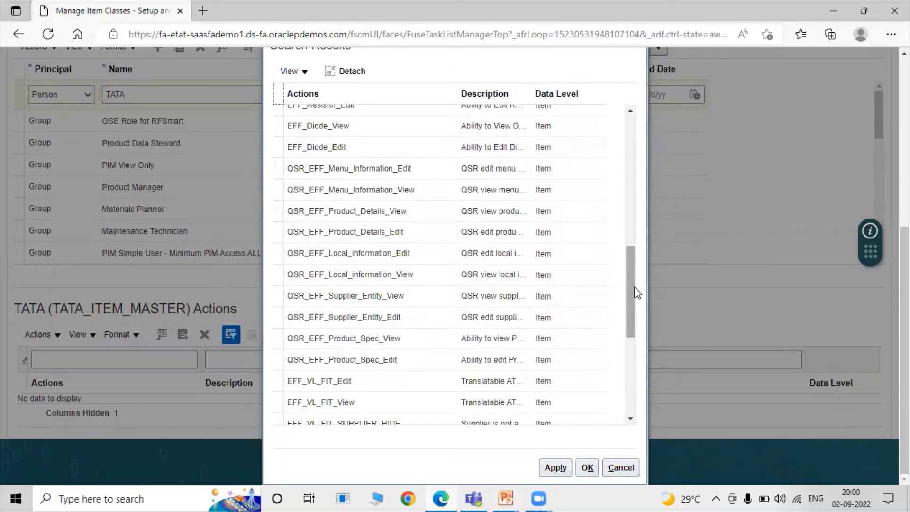
{"action": "scroll", "coordinate": [627, 308], "scroll_direction": "down", "scroll_amount": 5}
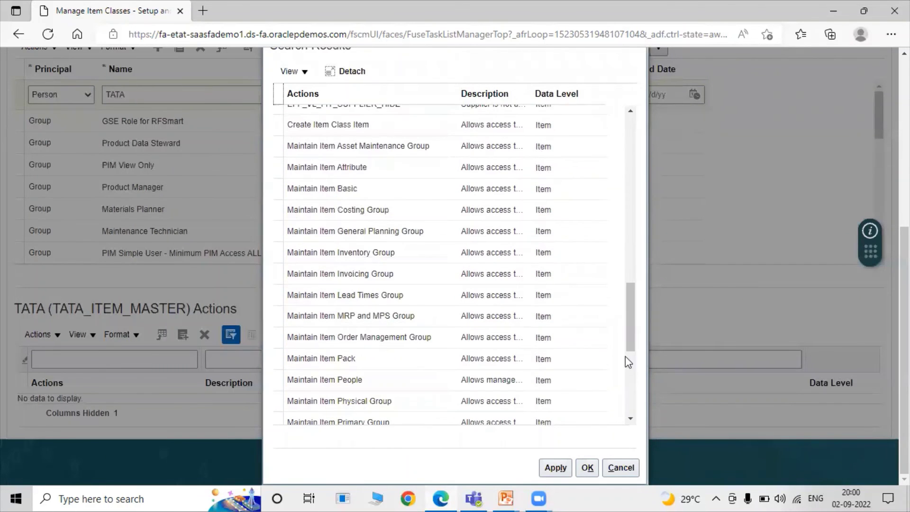
{"action": "left_click_drag", "start_coordinate": [628, 322], "coordinate": [630, 388]}
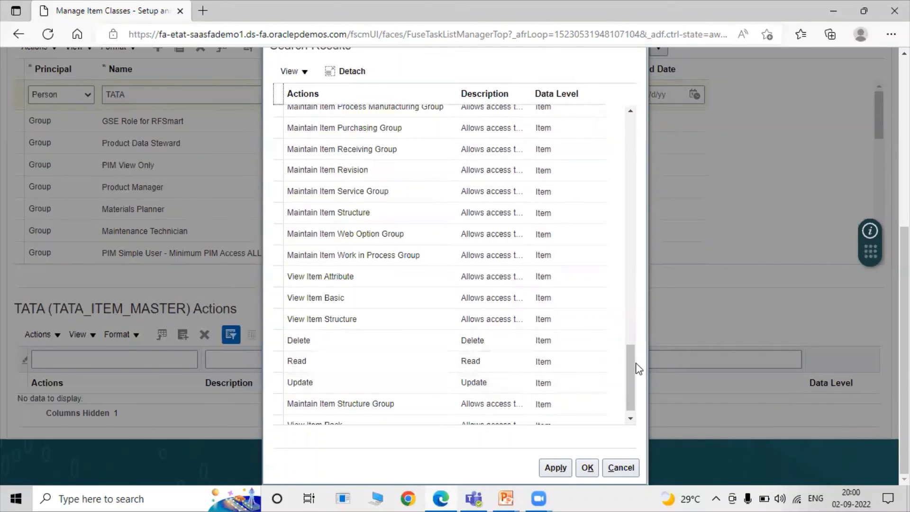
{"action": "left_click_drag", "start_coordinate": [629, 351], "coordinate": [629, 305]}
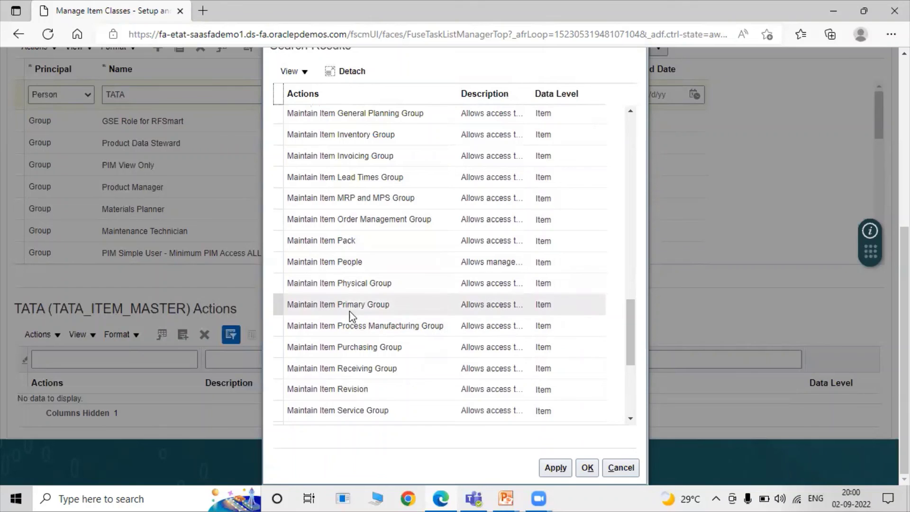
{"action": "left_click_drag", "start_coordinate": [630, 356], "coordinate": [632, 280]}
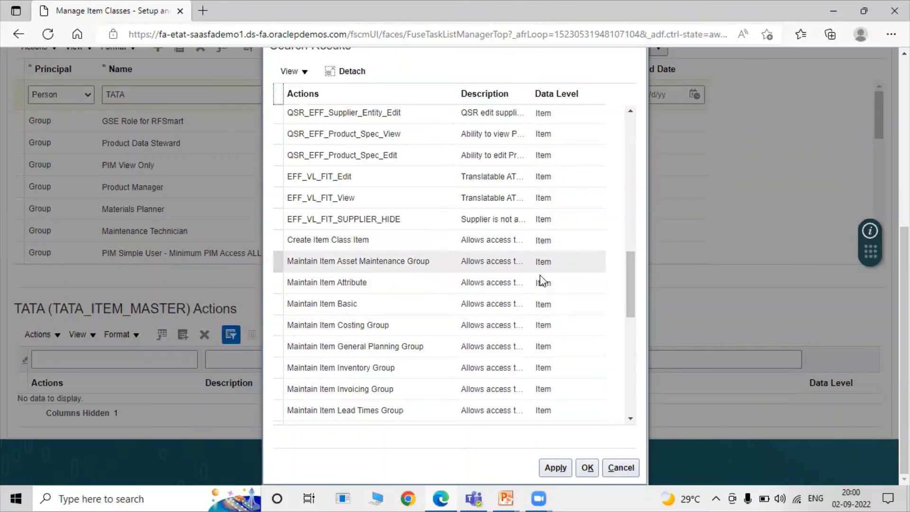
{"action": "left_click_drag", "start_coordinate": [622, 283], "coordinate": [625, 131]}
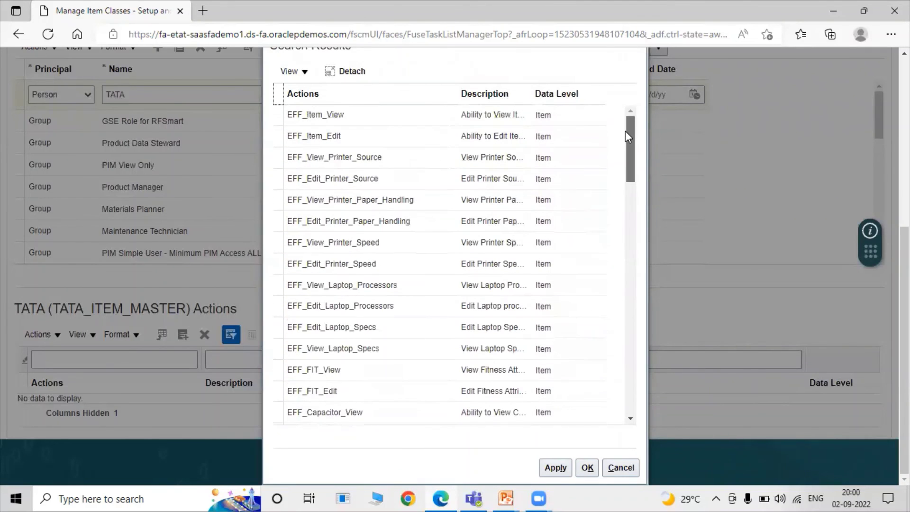
- Add all listed actions, including Delete, Read, Update and View Item Basic, to TATA
{"action": "left_click", "coordinate": [276, 92]}
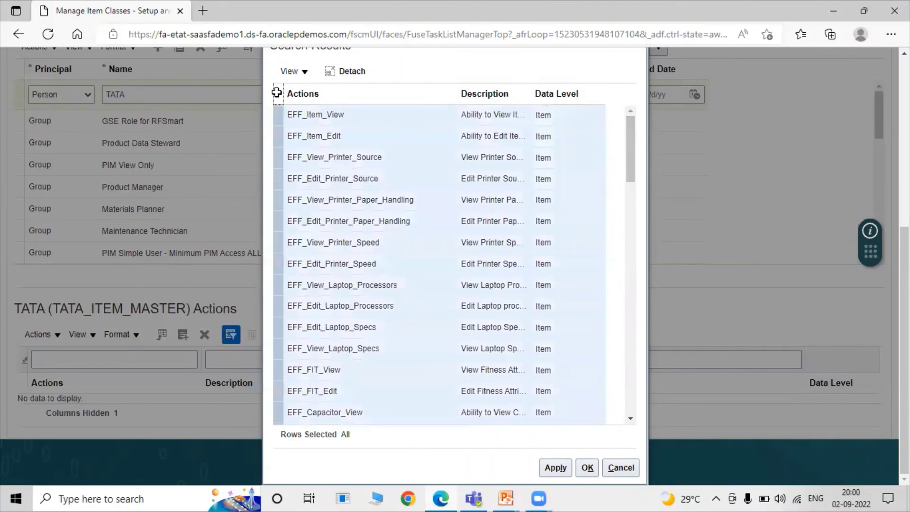
{"action": "left_click_drag", "start_coordinate": [630, 148], "coordinate": [624, 406]}
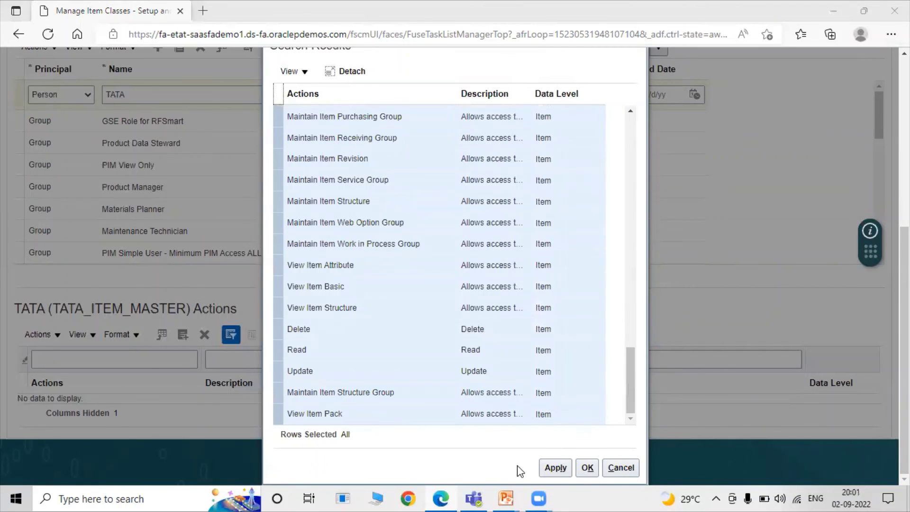
{"action": "left_click", "coordinate": [556, 468]}
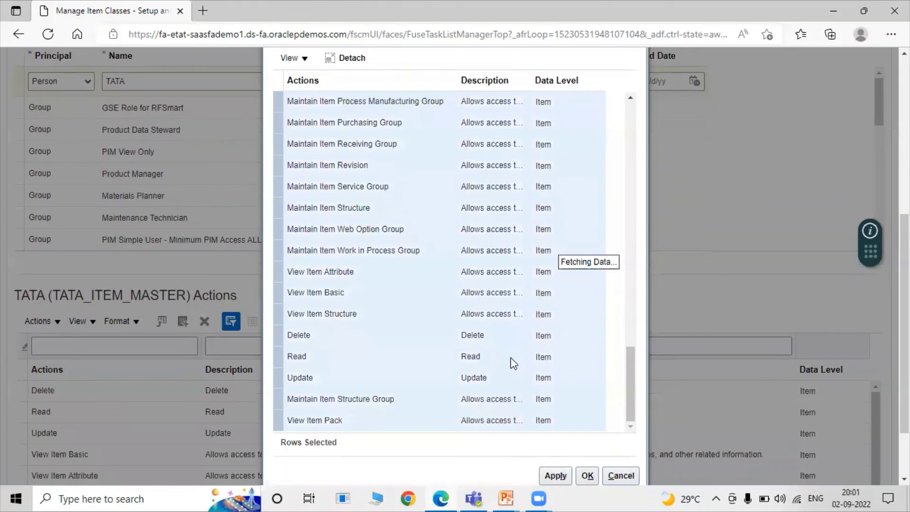
{"action": "left_click", "coordinate": [588, 478]}
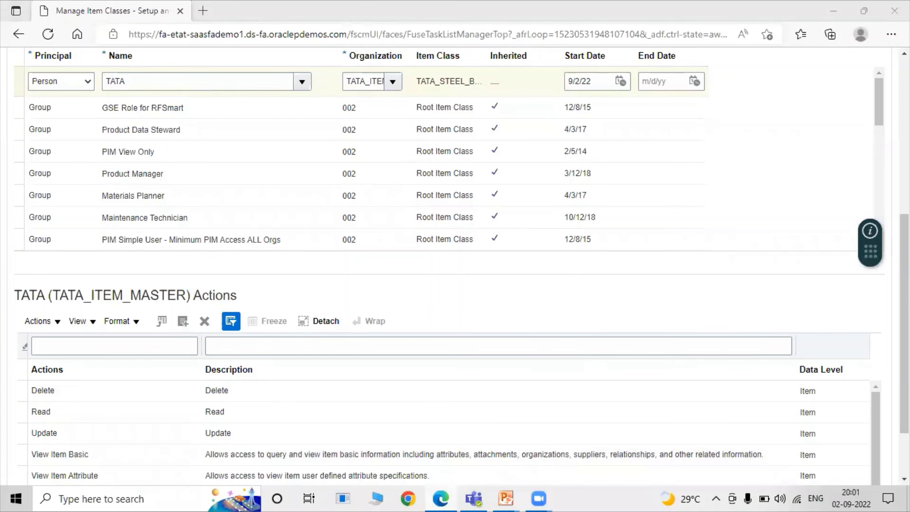
{"action": "scroll", "coordinate": [326, 169], "scroll_direction": "up", "scroll_amount": 5}
{"action": "scroll", "coordinate": [326, 169], "scroll_direction": "down", "scroll_amount": 5}
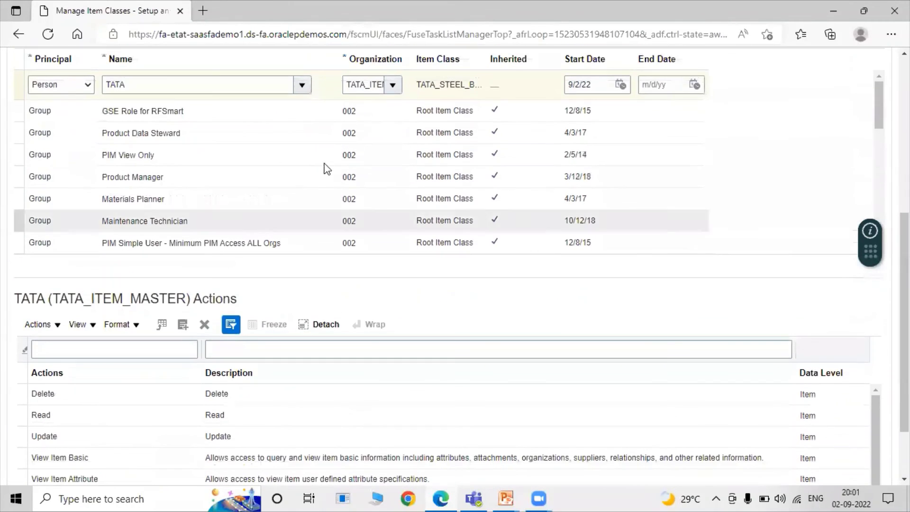
{"action": "scroll", "coordinate": [455, 265], "scroll_direction": "down", "scroll_amount": 2}
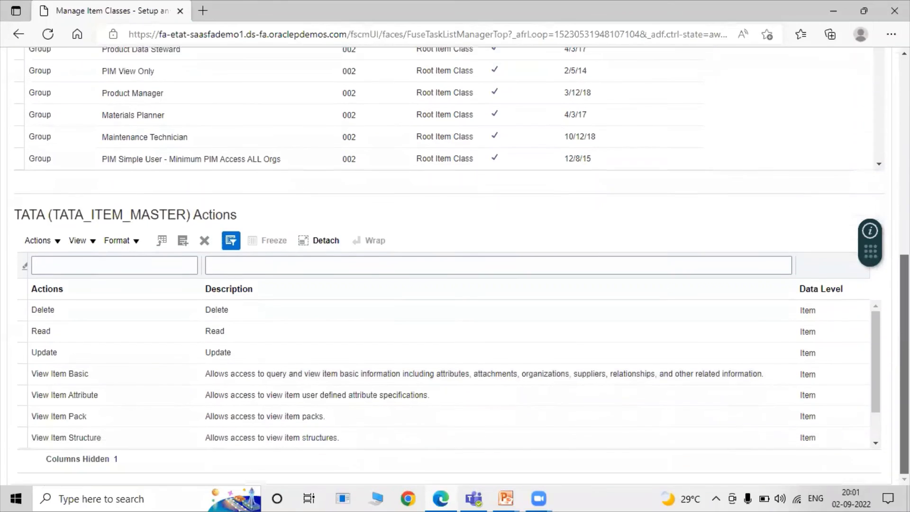
{"action": "left_click", "coordinate": [876, 356]}
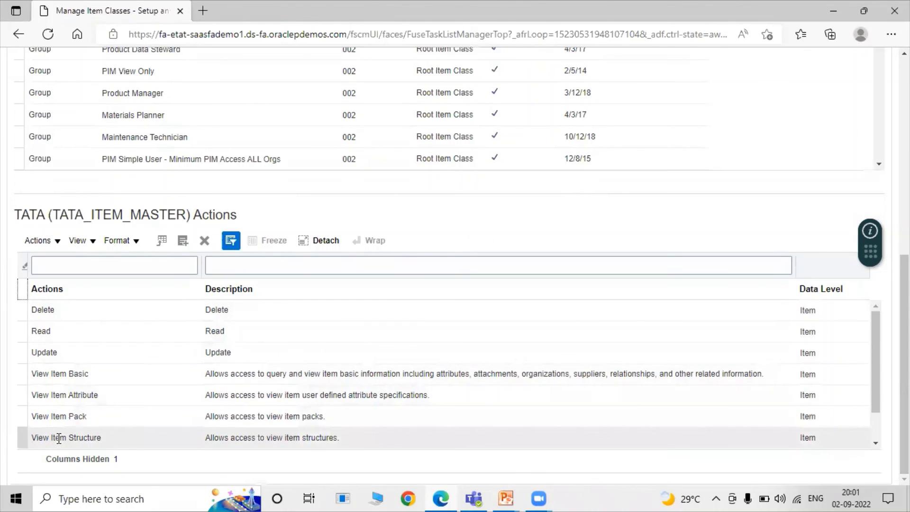
{"action": "left_click_drag", "start_coordinate": [877, 345], "coordinate": [875, 362]}
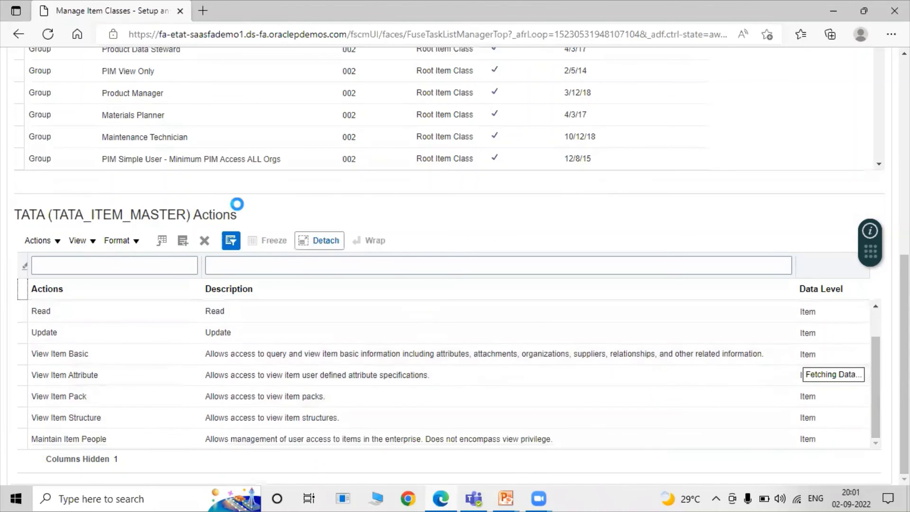
{"action": "scroll", "coordinate": [237, 203], "scroll_direction": "up", "scroll_amount": 5}
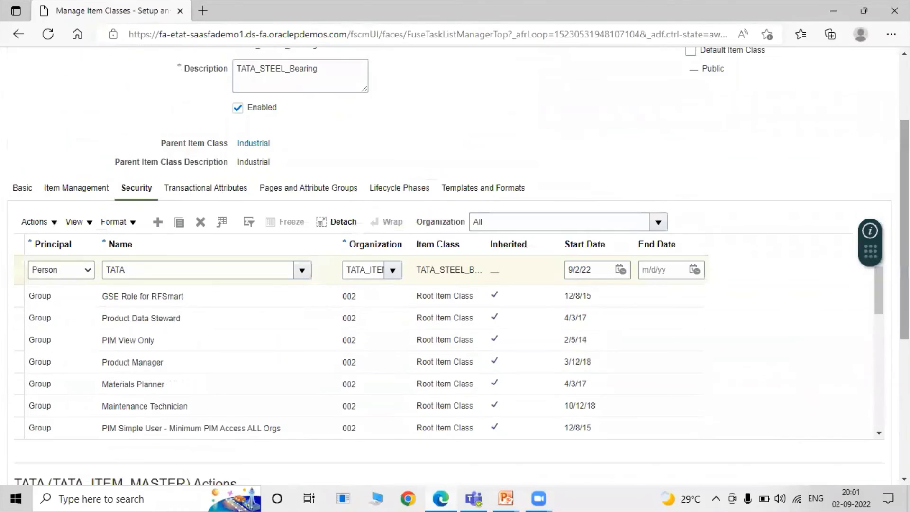
{"action": "scroll", "coordinate": [109, 184], "scroll_direction": "up", "scroll_amount": 3}
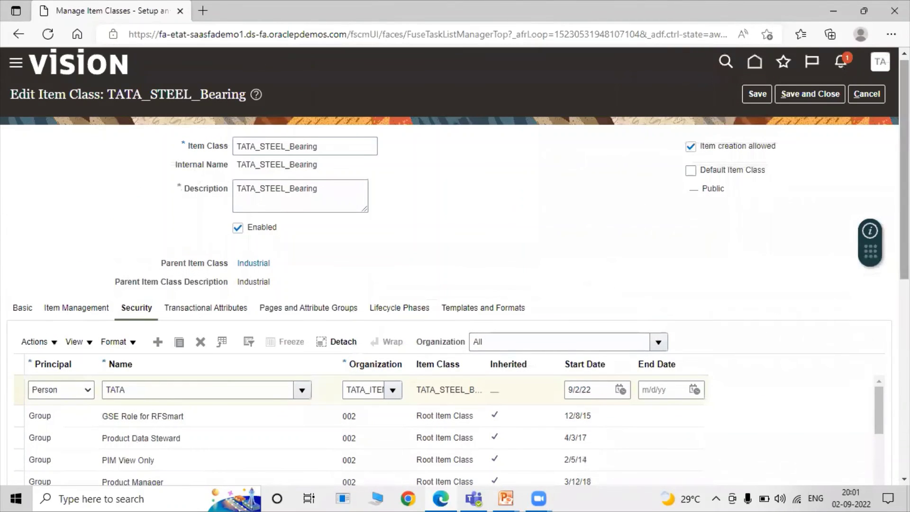
- Save and close TATA_STEEL_Bearing, then check the Root Item Class tree on Manage Item Classes
{"action": "left_click", "coordinate": [810, 94]}
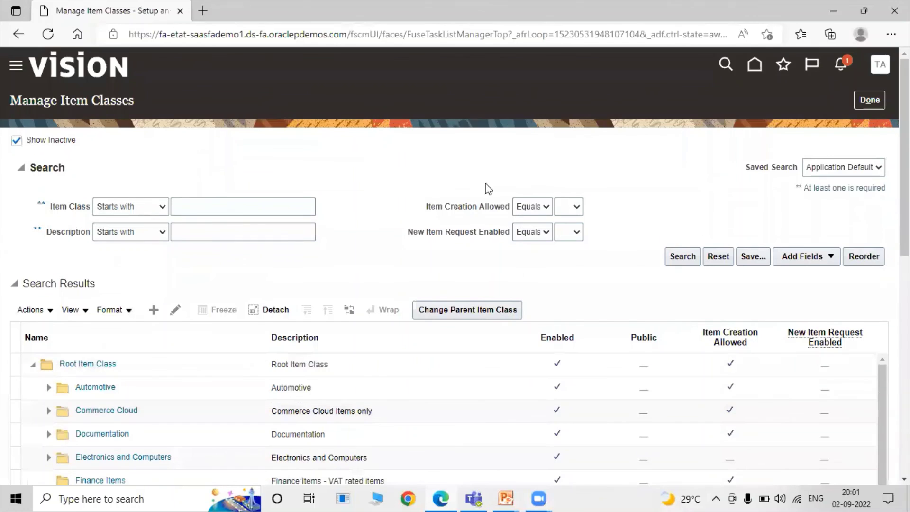
{"action": "scroll", "coordinate": [508, 248], "scroll_direction": "down", "scroll_amount": 1}
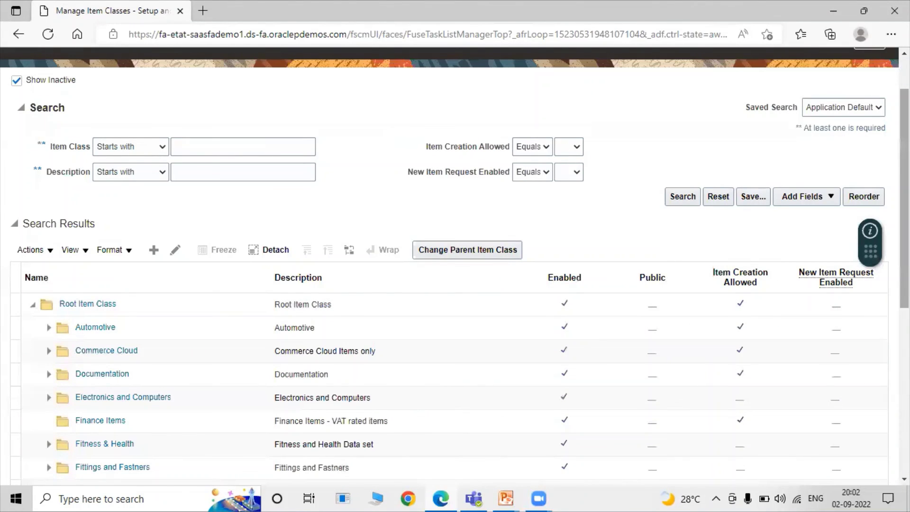
{"action": "scroll", "coordinate": [455, 263], "scroll_direction": "up", "scroll_amount": 1}
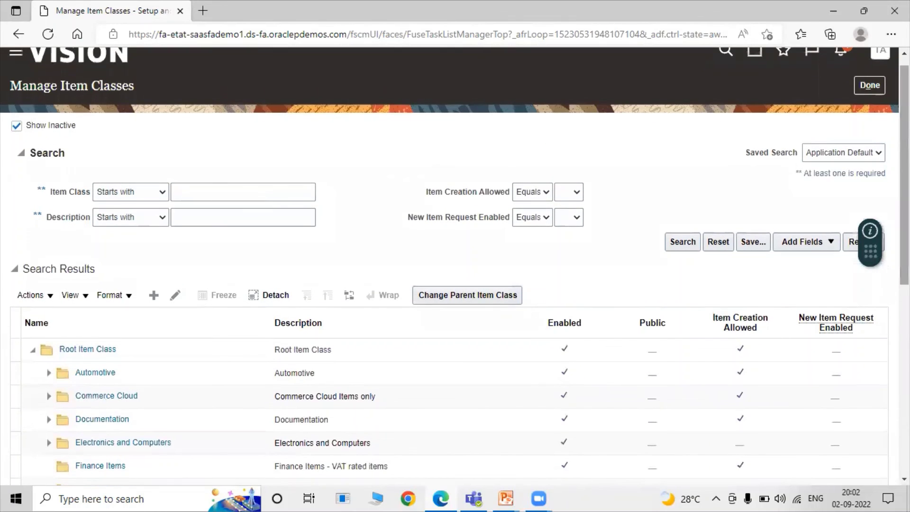